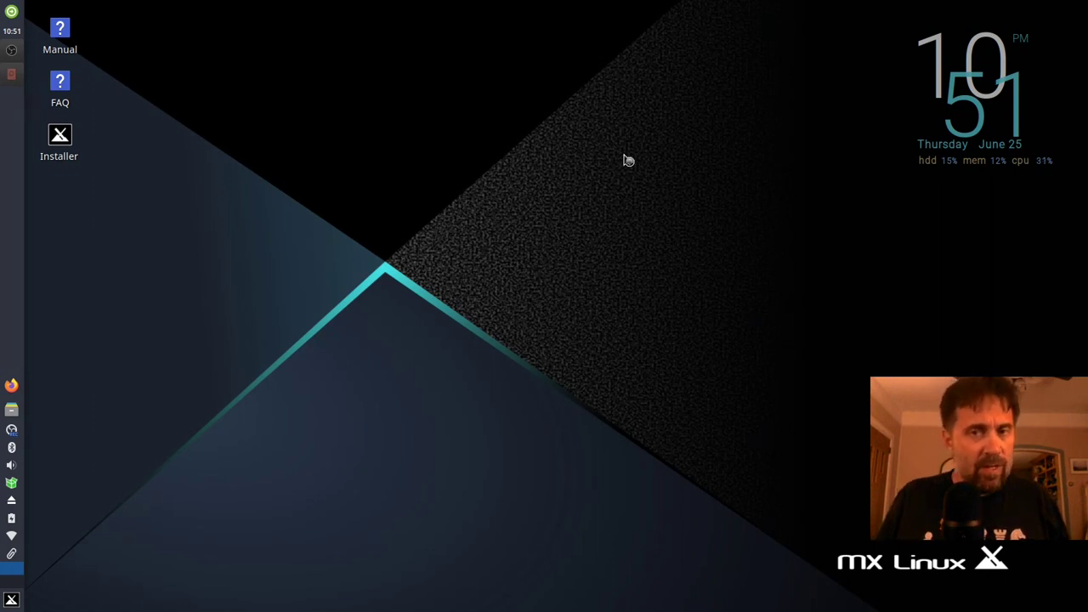
# Step: Restore the GParted window, centre it on screen, and open its disk list over the /dev/sda layout
pyautogui.click(8, 76)
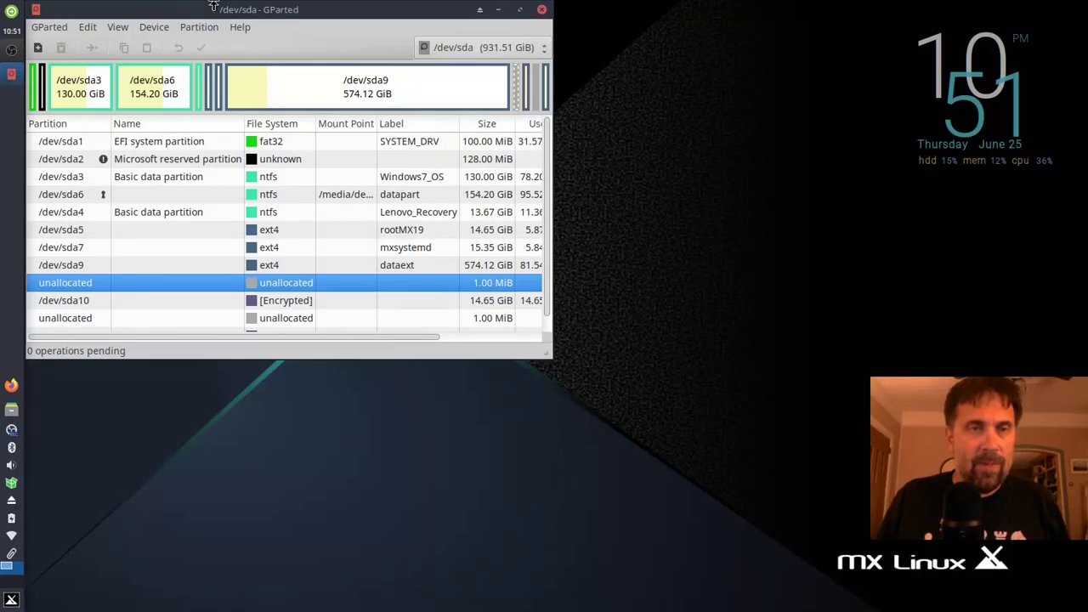
pyautogui.moveTo(213, 7); pyautogui.dragTo(533, 82)
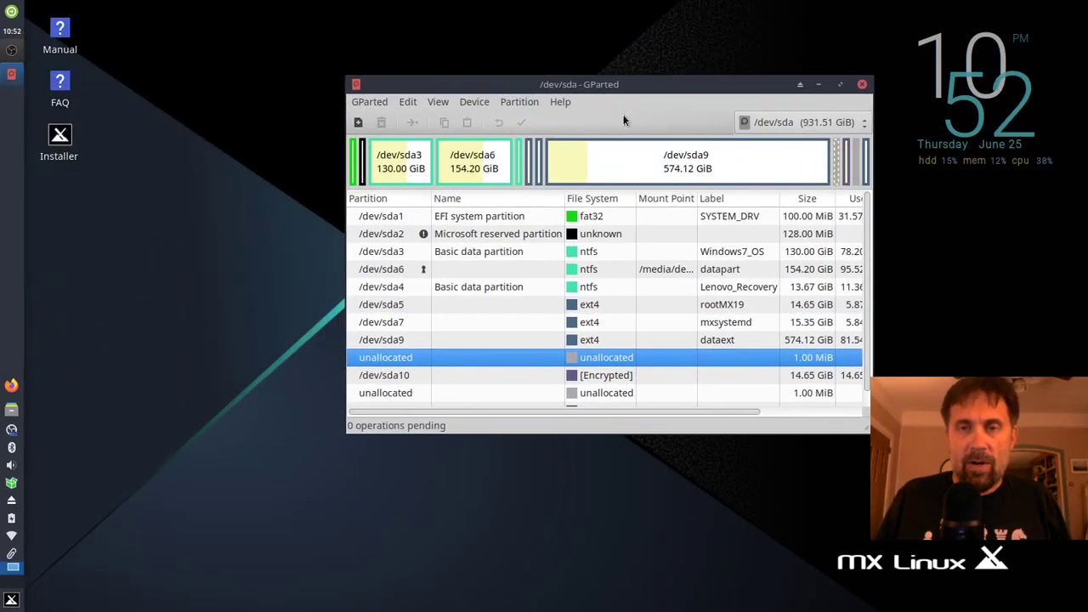
pyautogui.click(792, 120)
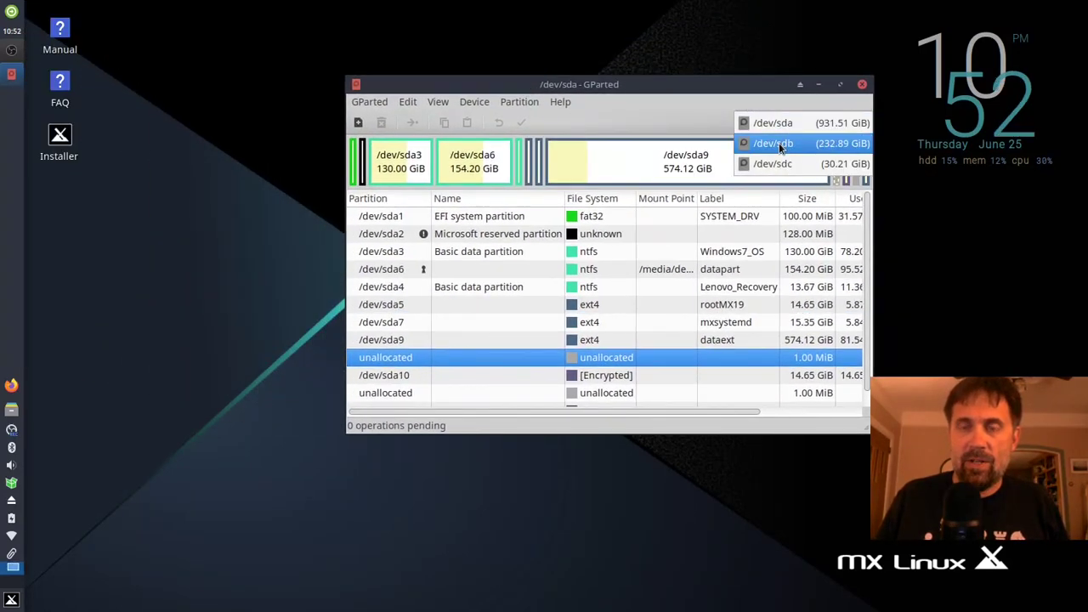
pyautogui.click(661, 109)
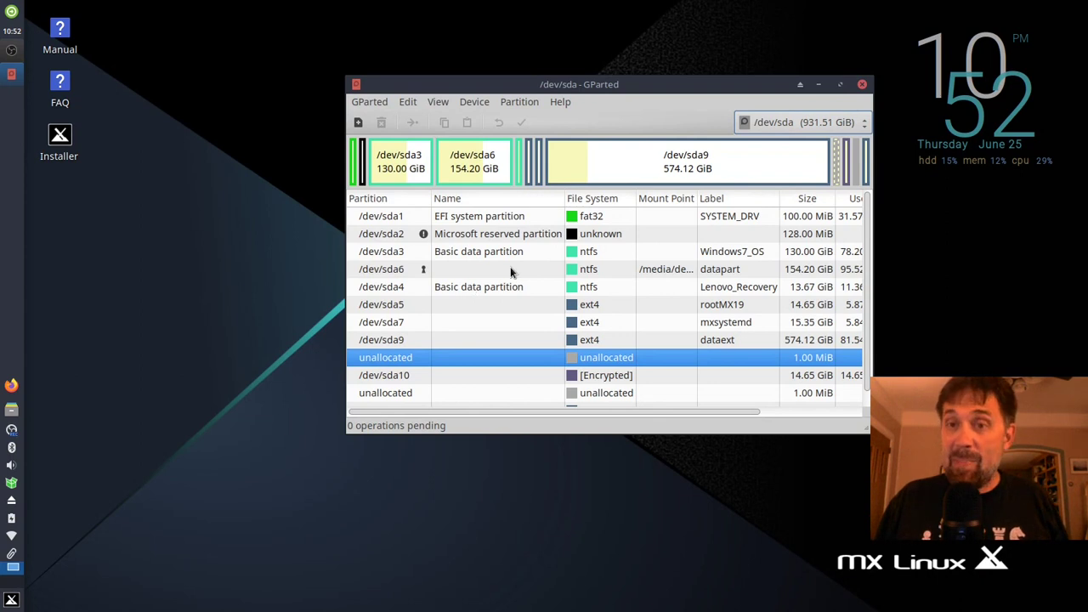
pyautogui.click(808, 122)
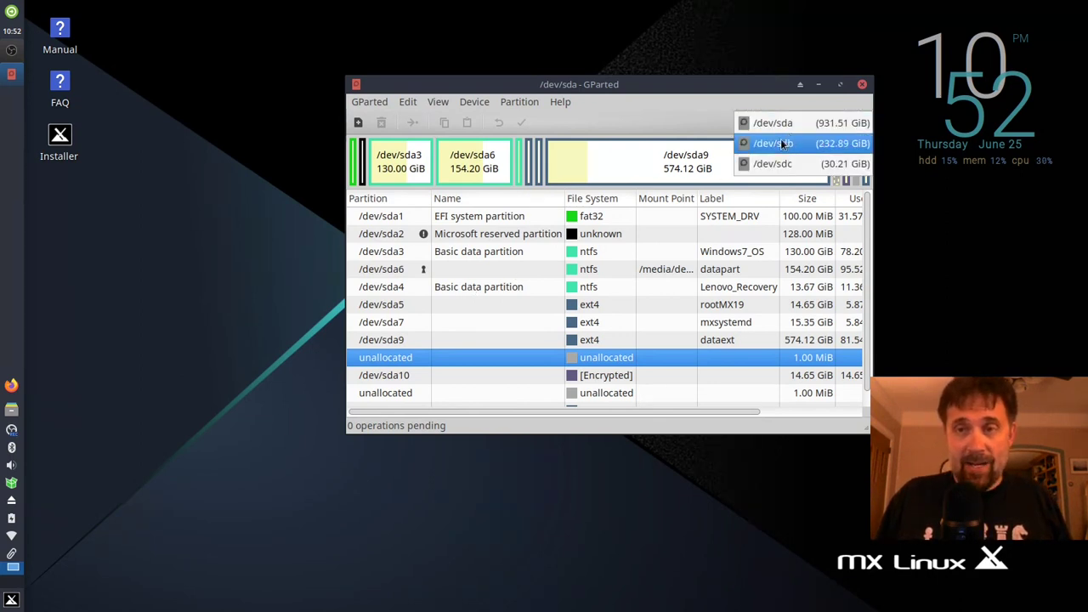
# Step: Switch GParted to the 232.89 GiB /dev/sdb disk and select its sdb2 partition
pyautogui.click(769, 141)
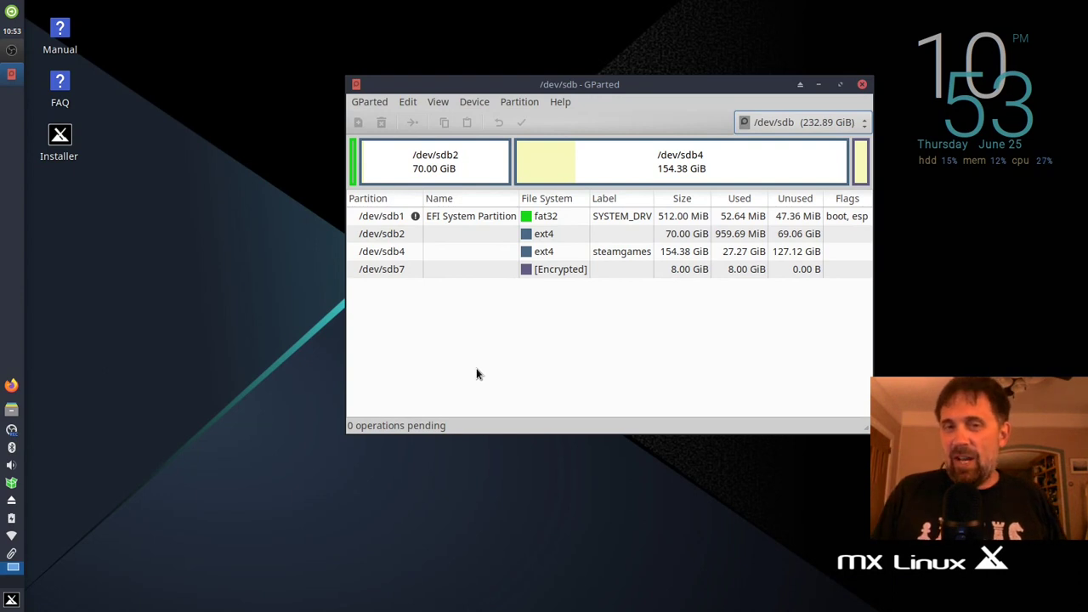
pyautogui.click(391, 239)
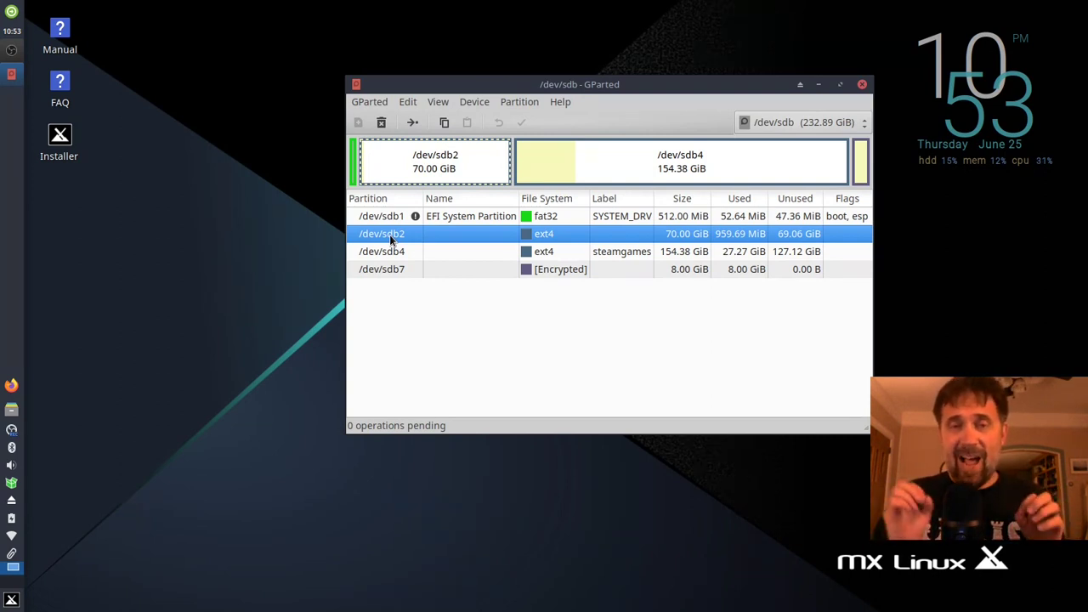
pyautogui.click(450, 219)
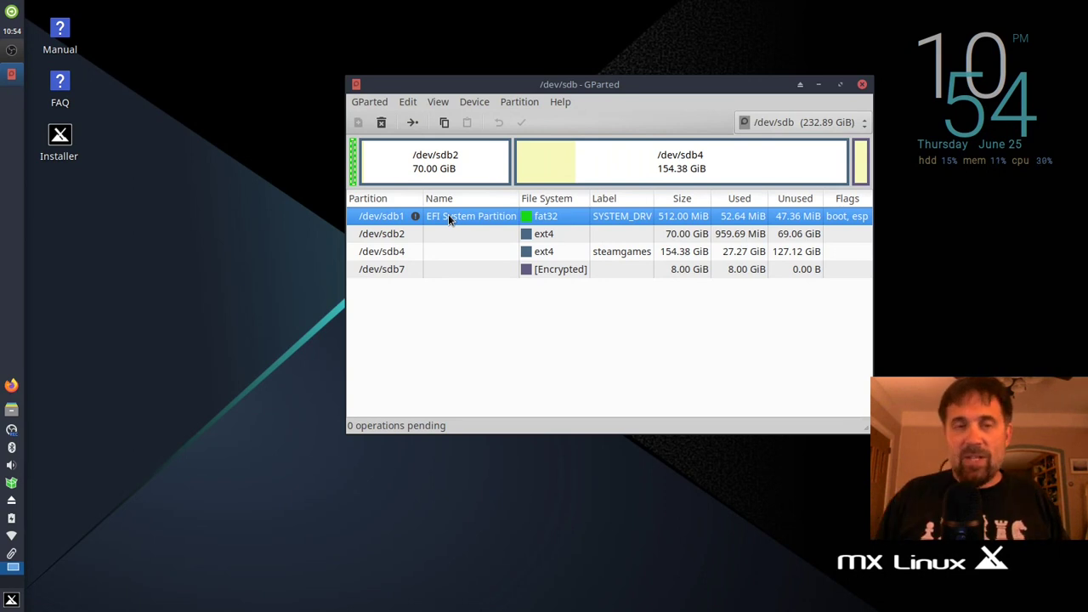
pyautogui.click(405, 240)
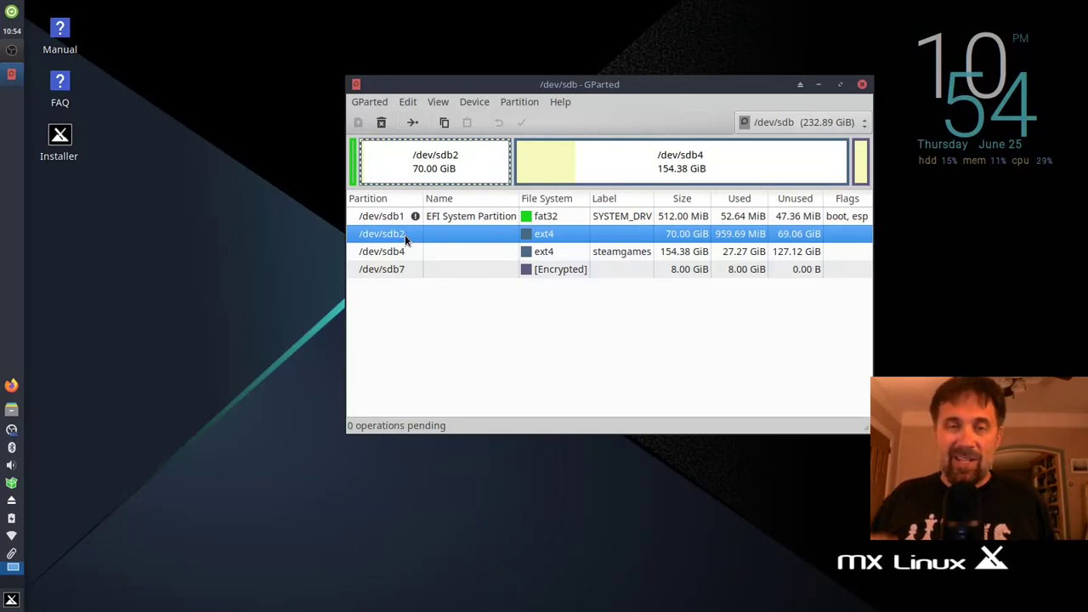
pyautogui.click(473, 216)
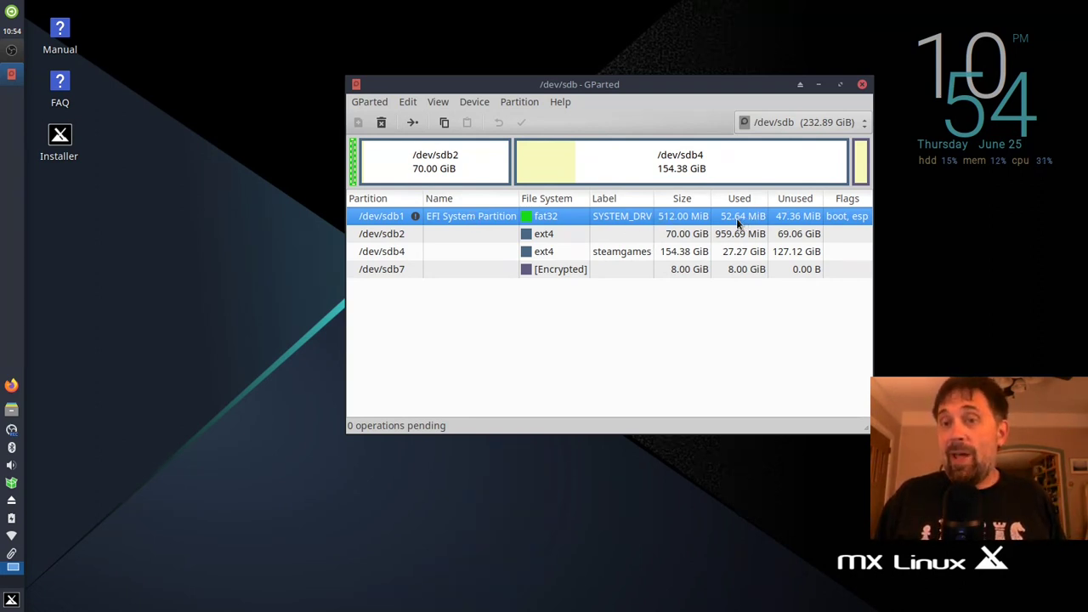
pyautogui.click(448, 236)
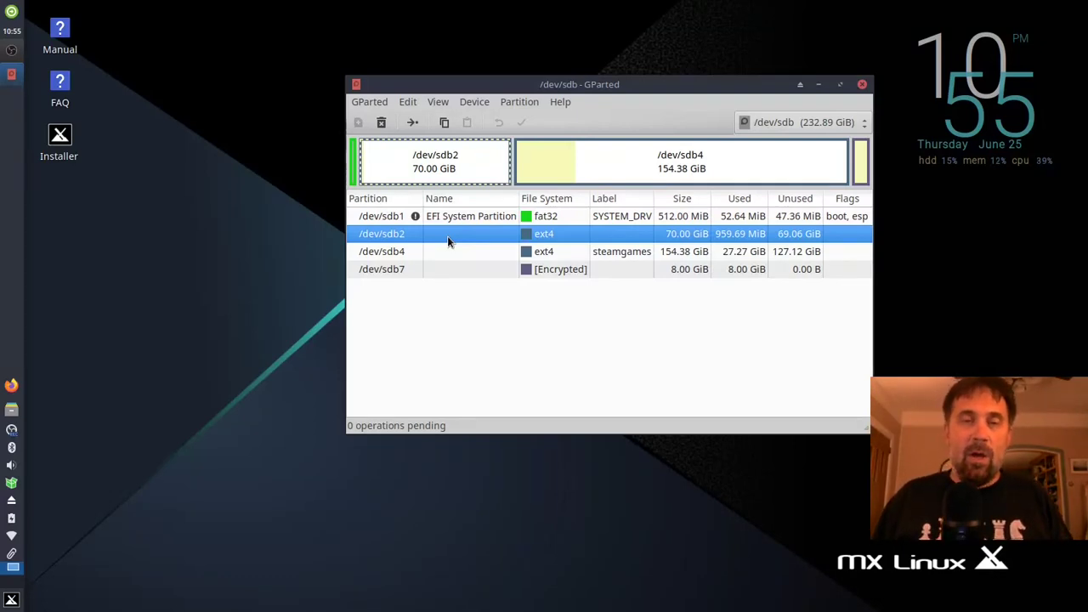
# Step: Delete the 70 GiB /dev/sdb2, then start and cancel a first 1024 MiB partition attempt
pyautogui.rightClick(447, 236)
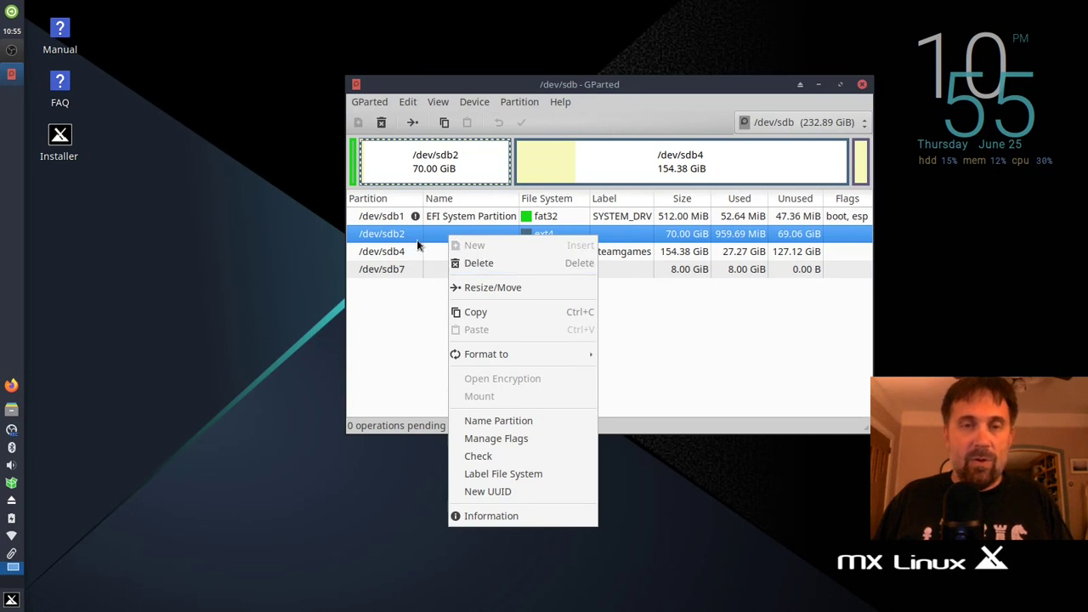
pyautogui.click(466, 269)
pyautogui.rightClick(403, 233)
pyautogui.click(417, 241)
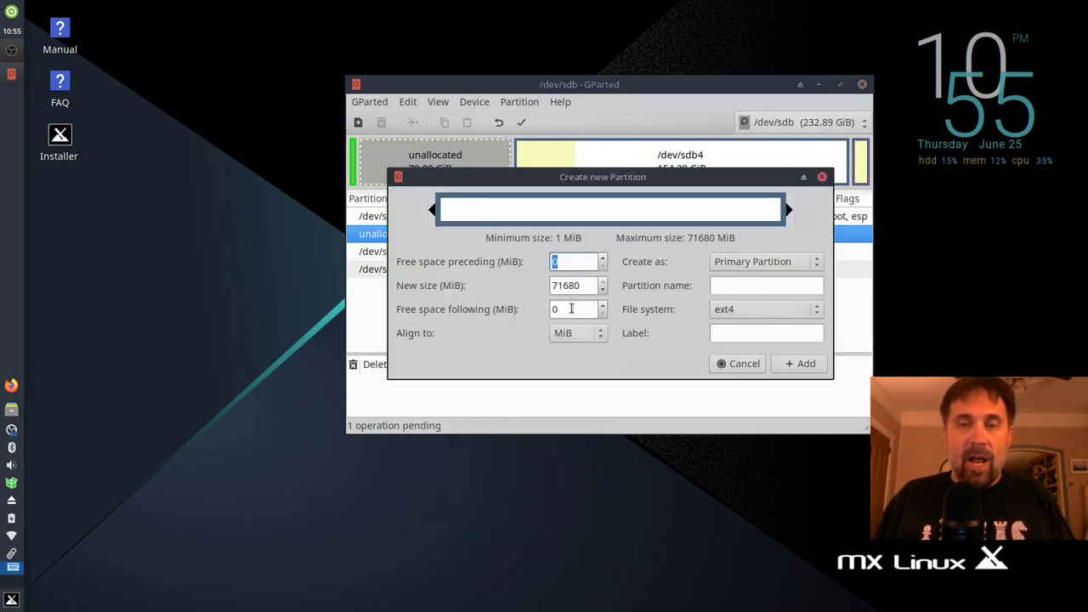
pyautogui.click(573, 309)
pyautogui.write('1024')
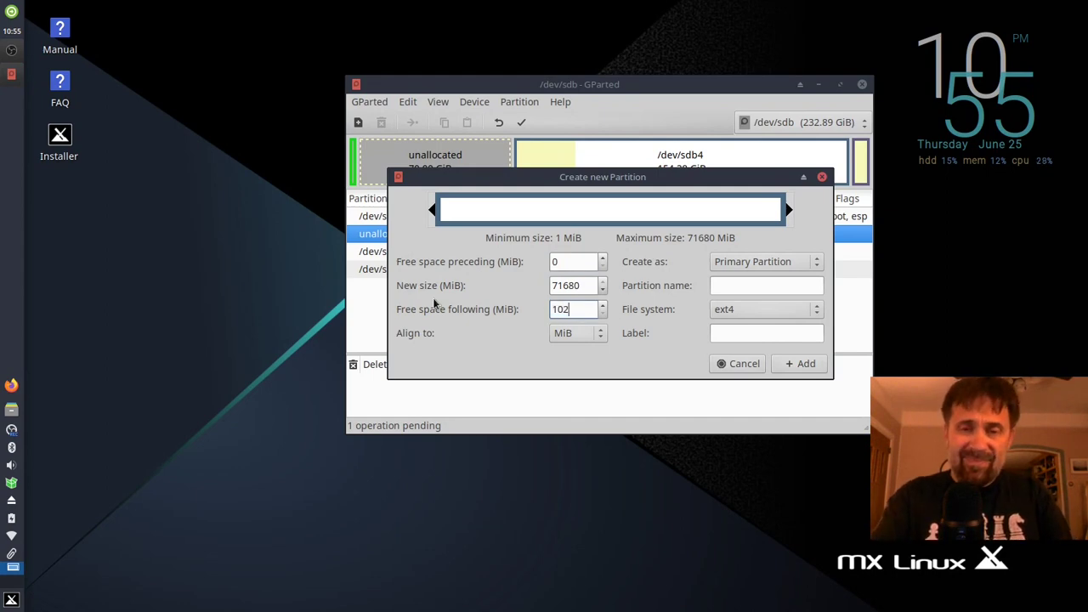
pyautogui.click(597, 287)
pyautogui.write('1024')
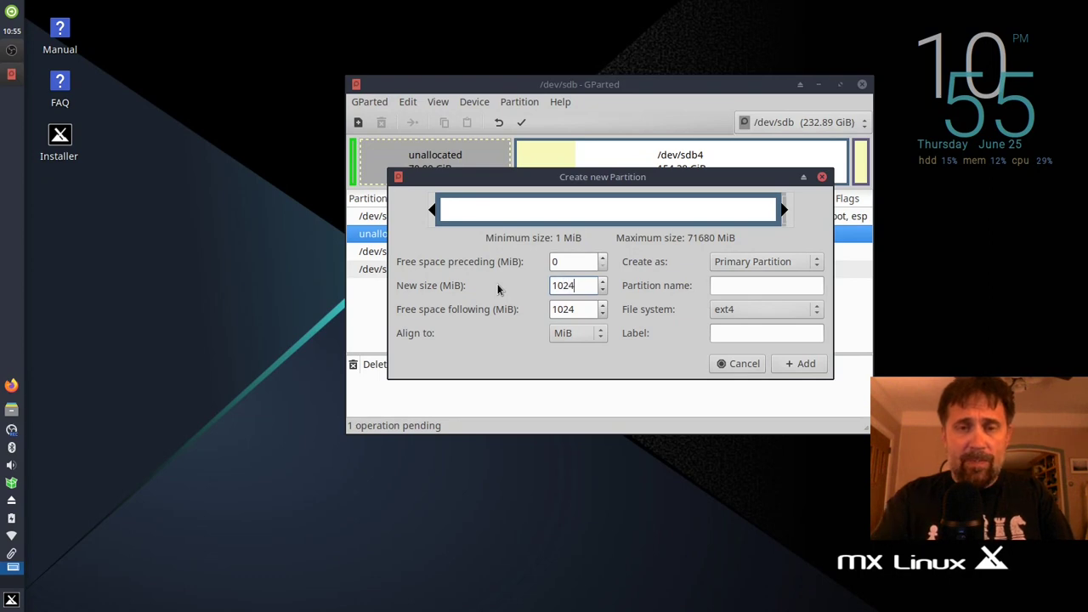
pyautogui.press('Tab')
pyautogui.write('0')
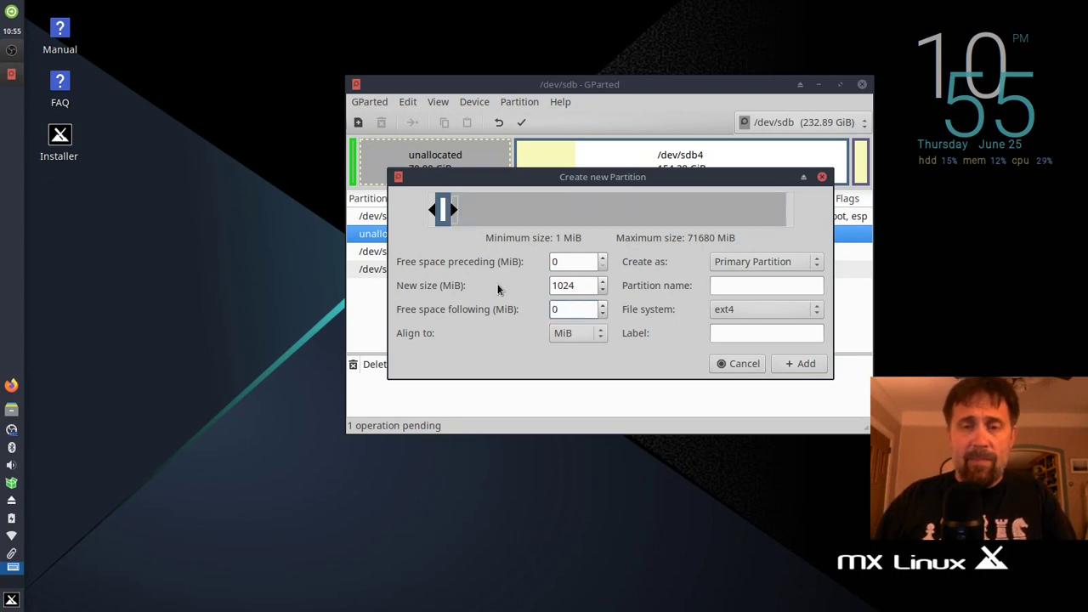
pyautogui.press('Escape')
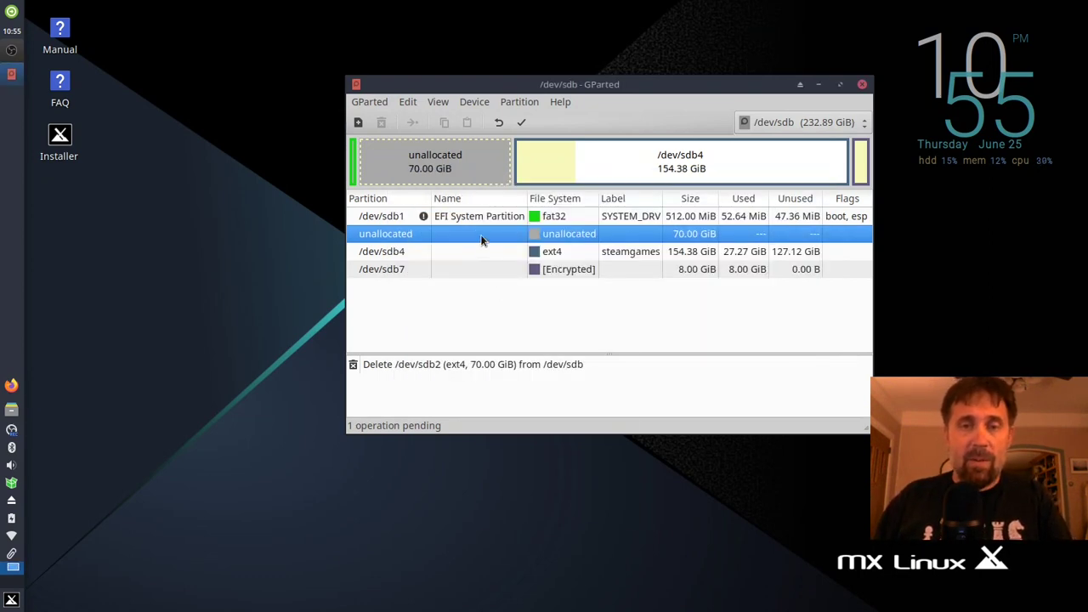
# Step: Create a 1024 MiB ext4 partition labelled 'bootpartition' in the unallocated space
pyautogui.rightClick(484, 240)
pyautogui.click(508, 244)
pyautogui.press('Tab')
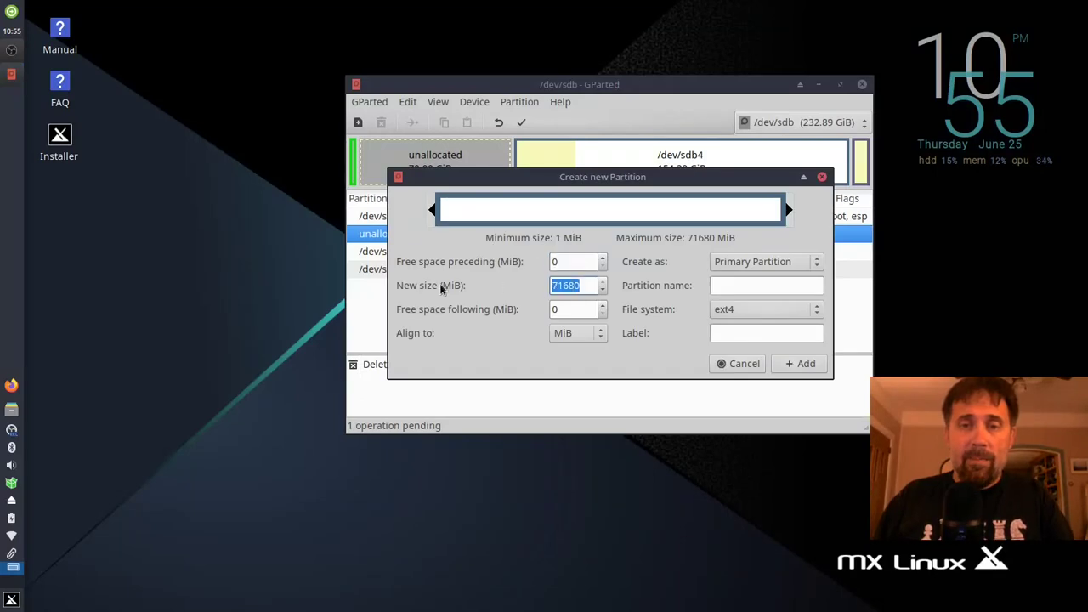
pyautogui.write('1024')
pyautogui.press('Tab')
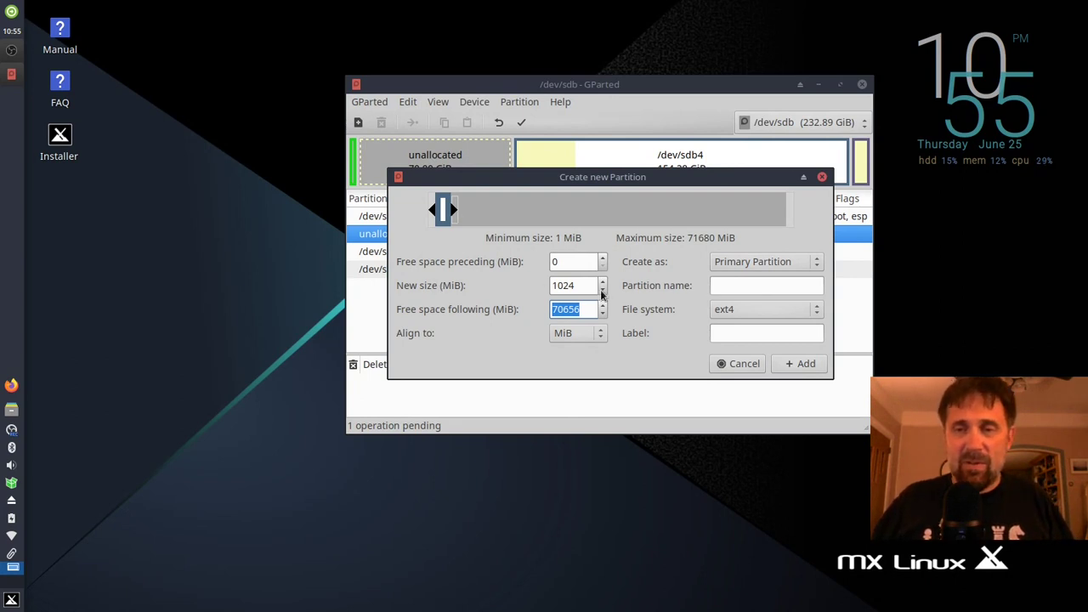
pyautogui.click(728, 335)
pyautogui.write('bootpartition')
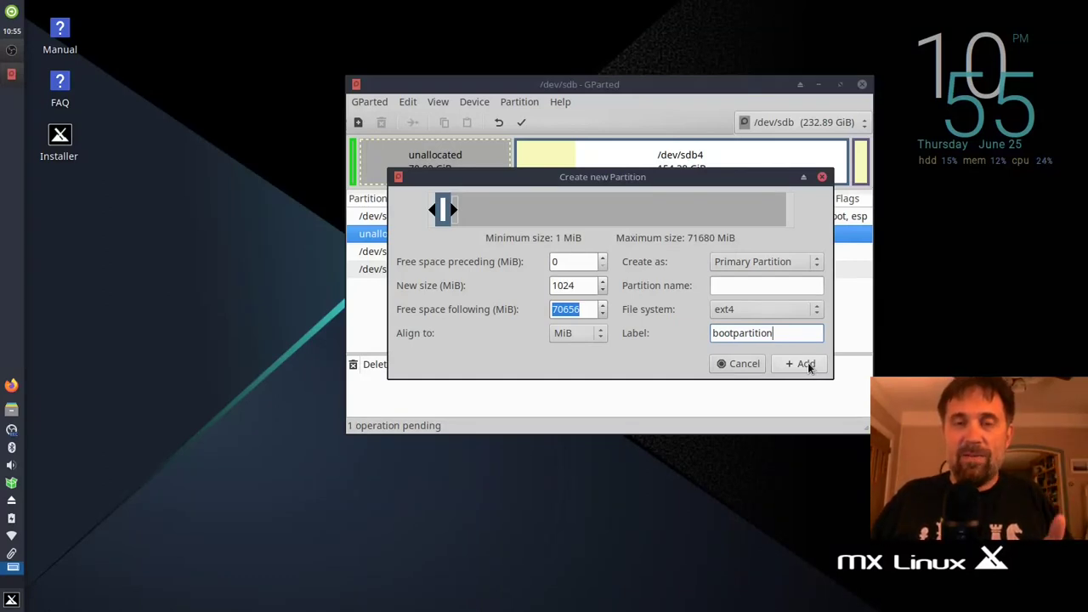
pyautogui.click(805, 364)
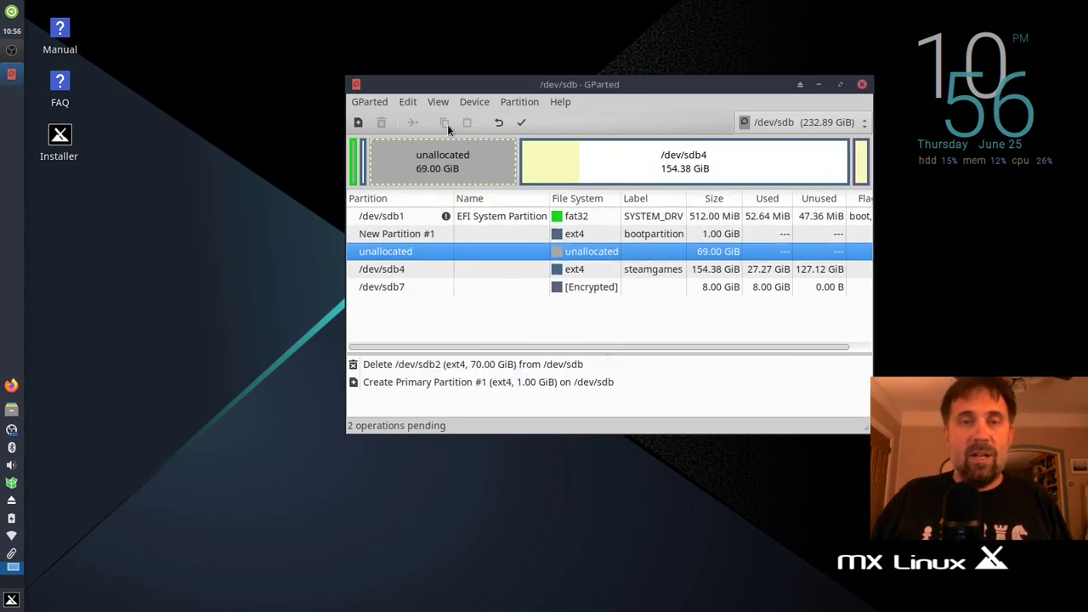
# Step: Fill the remaining 69 GiB of unallocated space with a full-size ext4 partition
pyautogui.rightClick(445, 158)
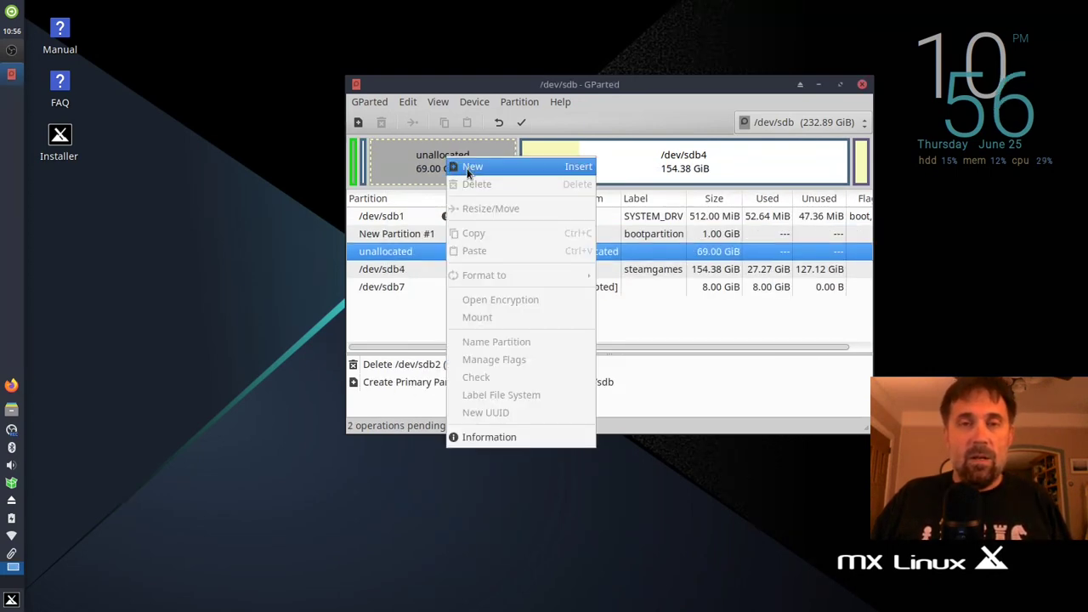
pyautogui.click(459, 167)
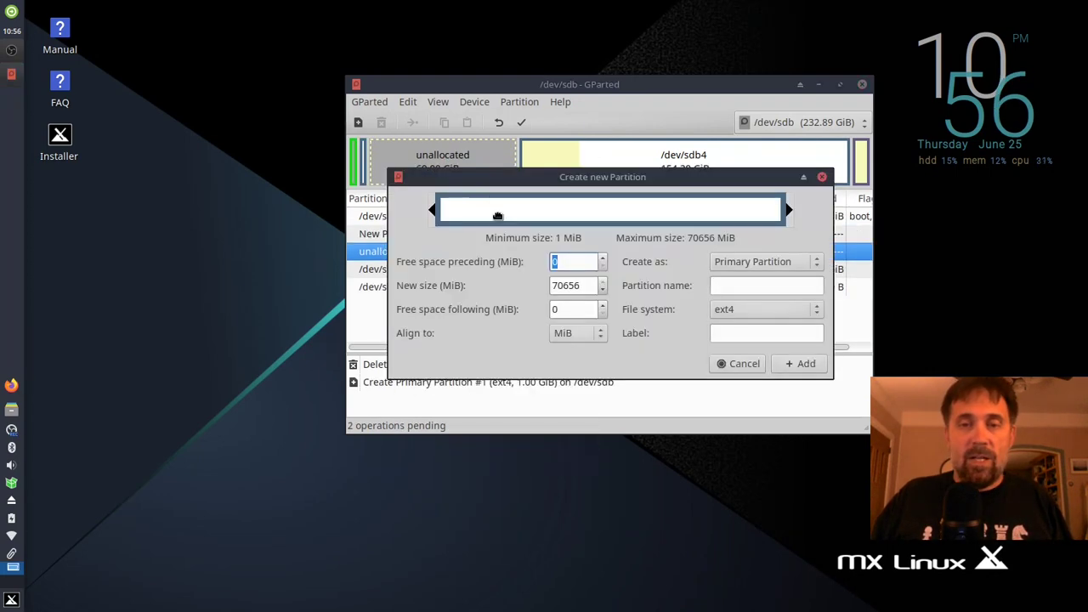
pyautogui.click(803, 364)
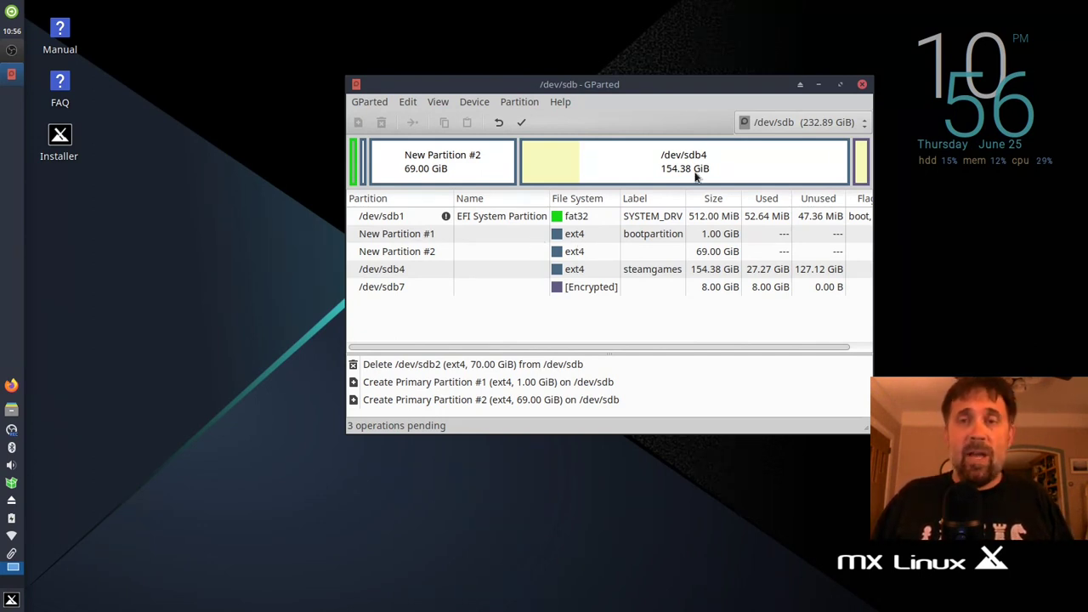
# Step: Apply the three queued operations to /dev/sdb, close GParted, and launch the MX Linux Installer
pyautogui.click(522, 123)
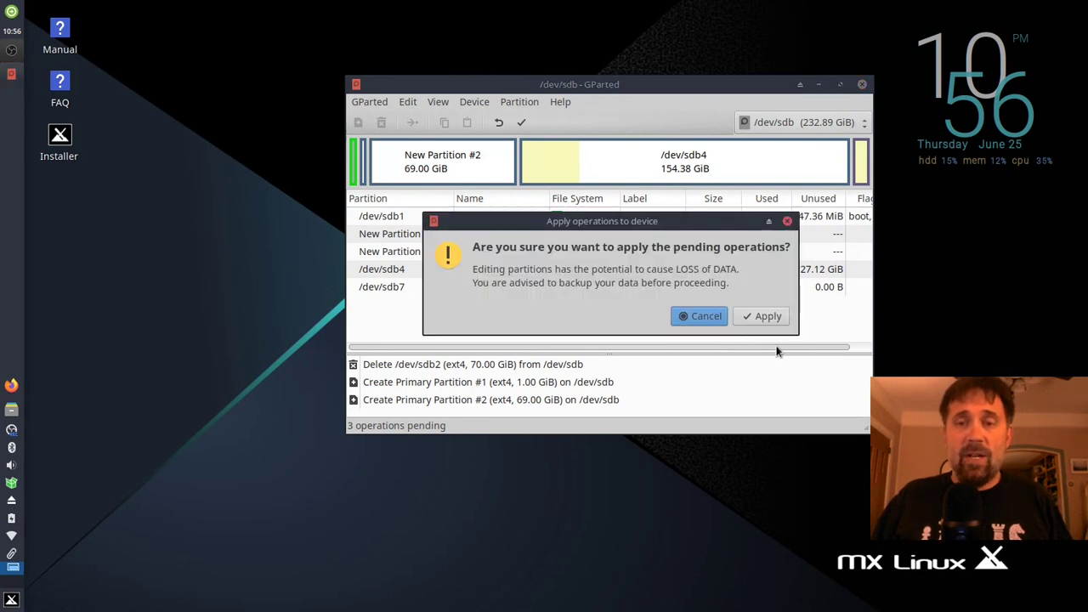
pyautogui.click(772, 320)
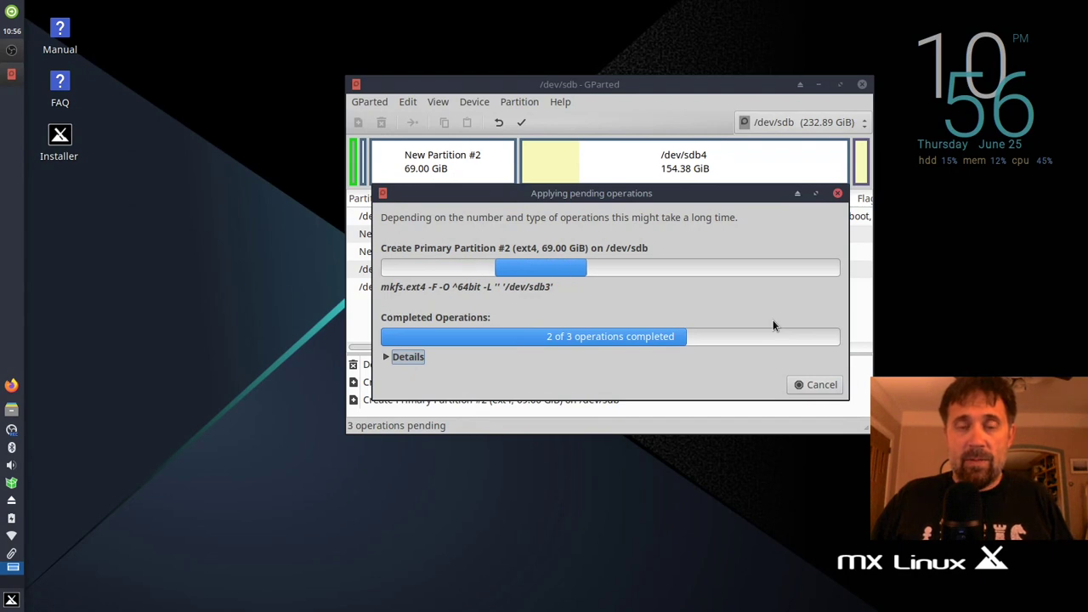
pyautogui.click(814, 384)
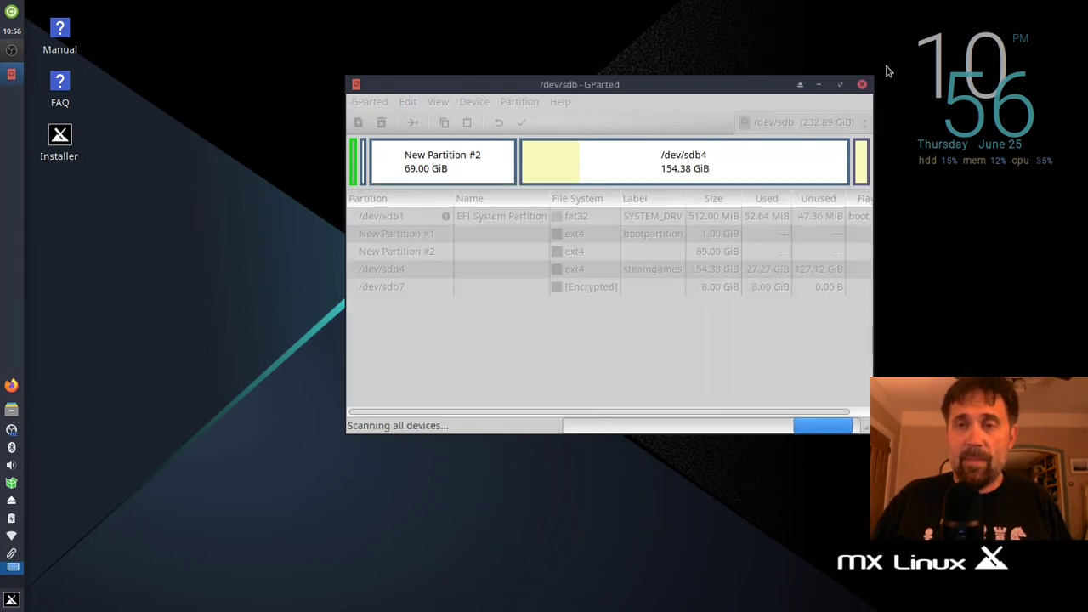
pyautogui.click(861, 85)
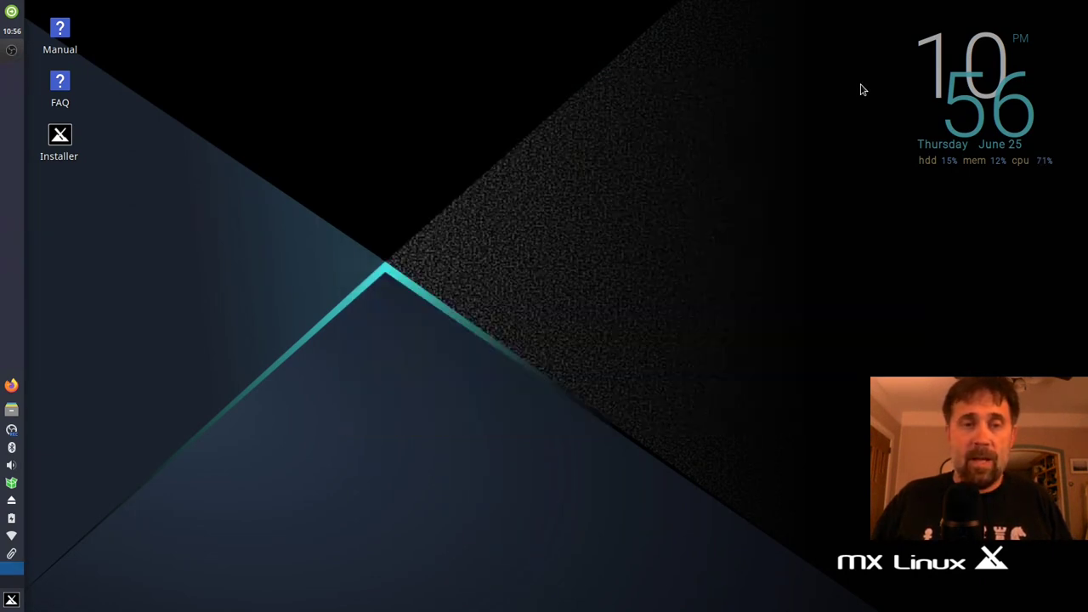
pyautogui.doubleClick(59, 136)
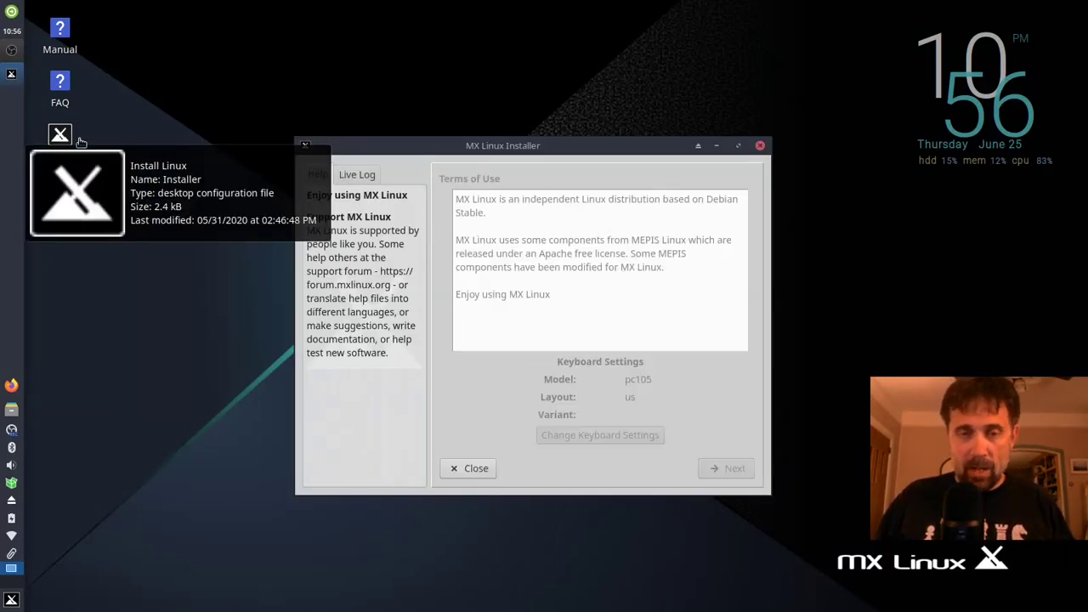
# Step: Accept the Terms of Use and continue with 'Custom install on existing partitions' selected
pyautogui.click(713, 467)
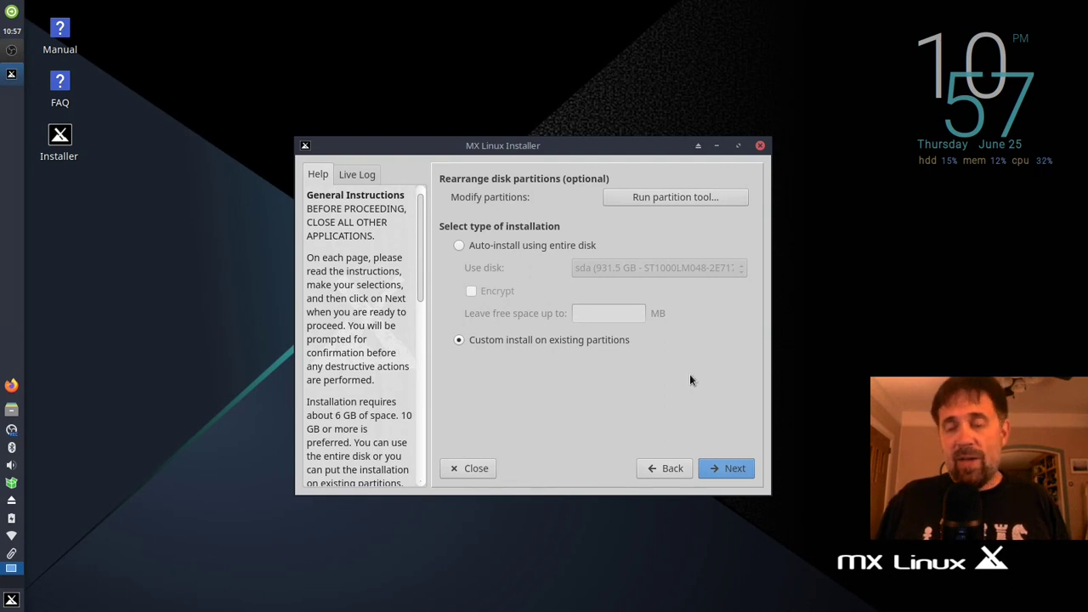
# Step: Make sdb3 (69.0 GB ext4) the encrypted root partition labelled MX19
pyautogui.click(713, 466)
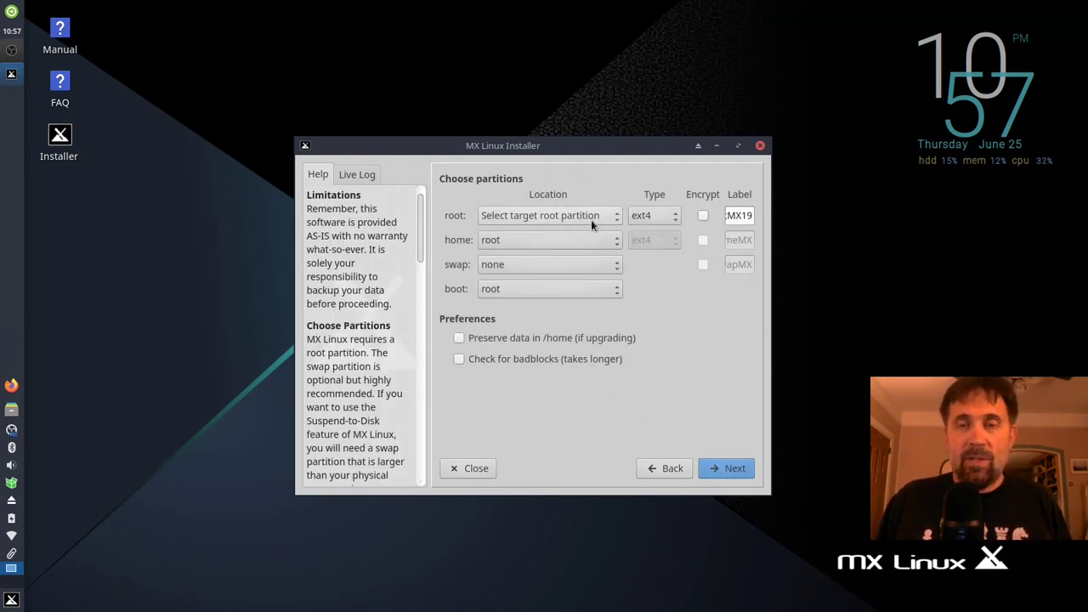
pyautogui.click(533, 218)
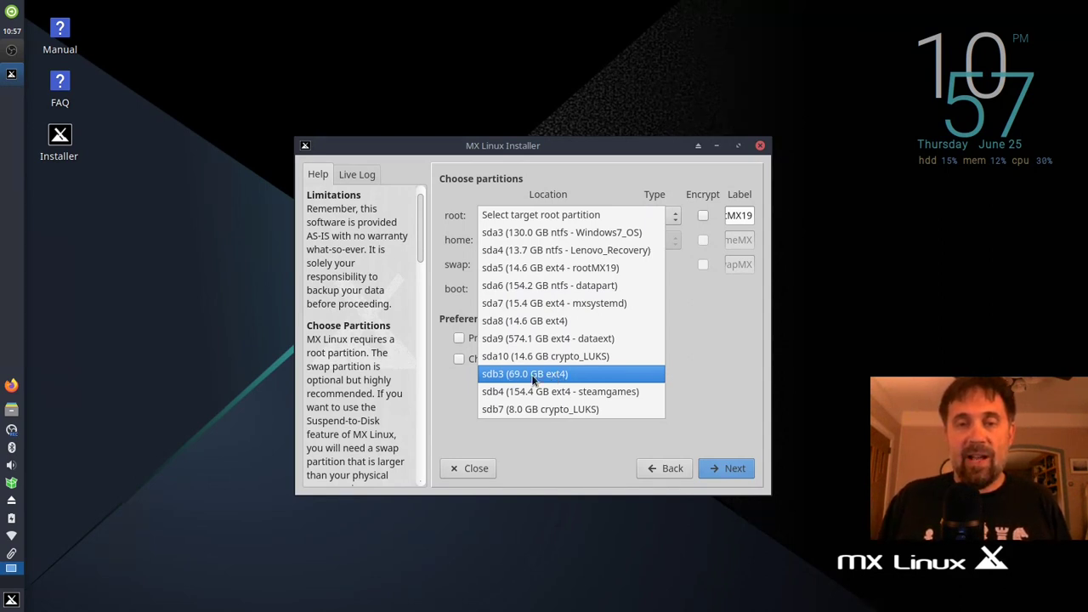
pyautogui.click(533, 379)
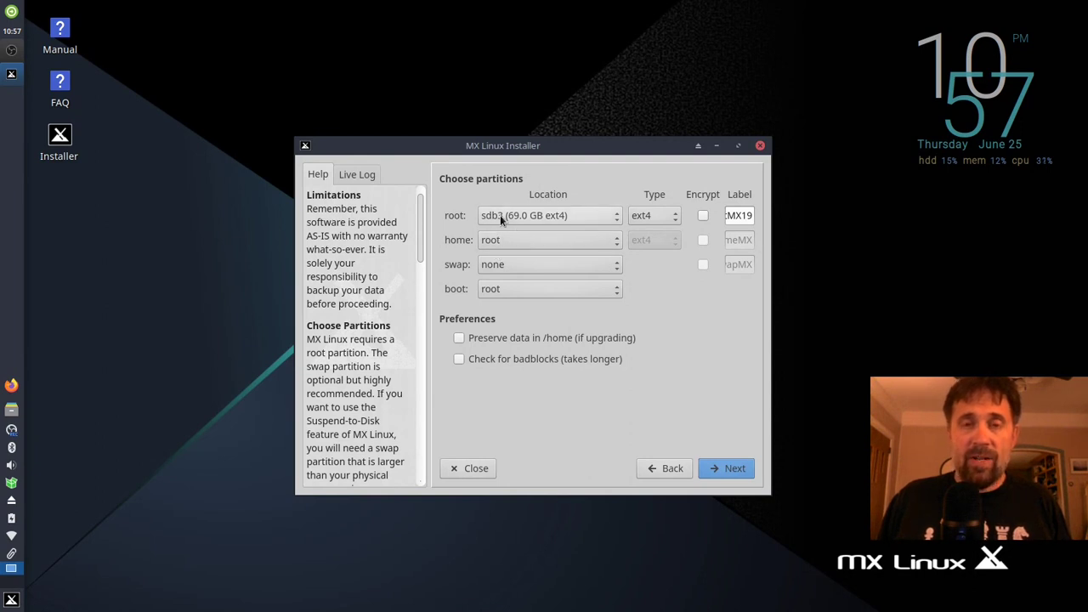
pyautogui.click(703, 216)
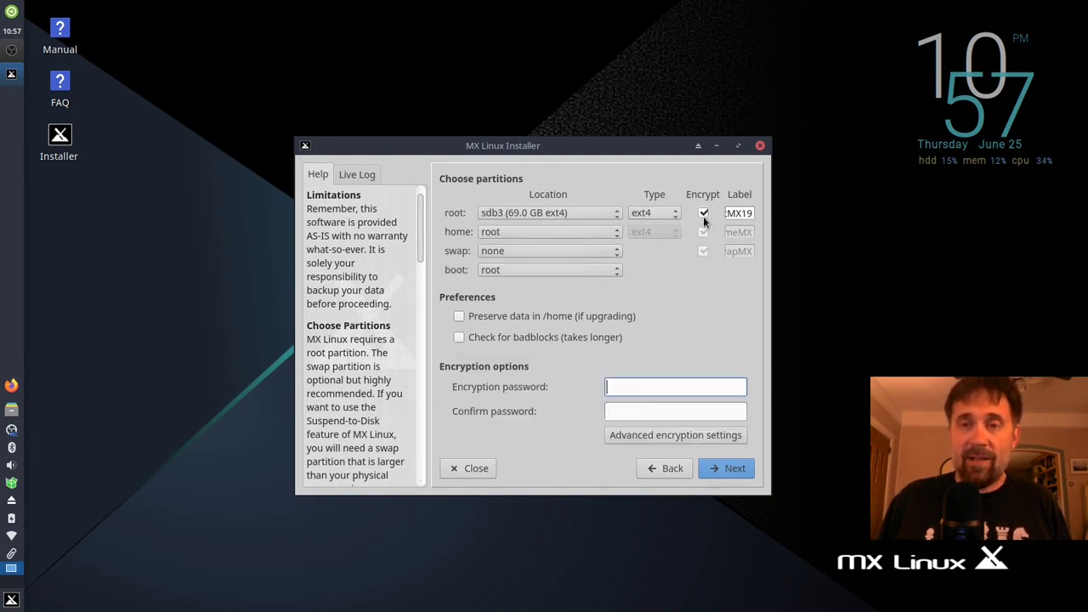
pyautogui.moveTo(728, 214); pyautogui.dragTo(777, 218)
pyautogui.press('BackSpace')
pyautogui.press('BackSpace')
pyautogui.press('BackSpace')
pyautogui.press('BackSpace')
pyautogui.press('BackSpace')
pyautogui.write('MX19')
# Step: Assign sdb7 as swap and sdb2 'bootpartition' as the boot partition
pyautogui.click(496, 252)
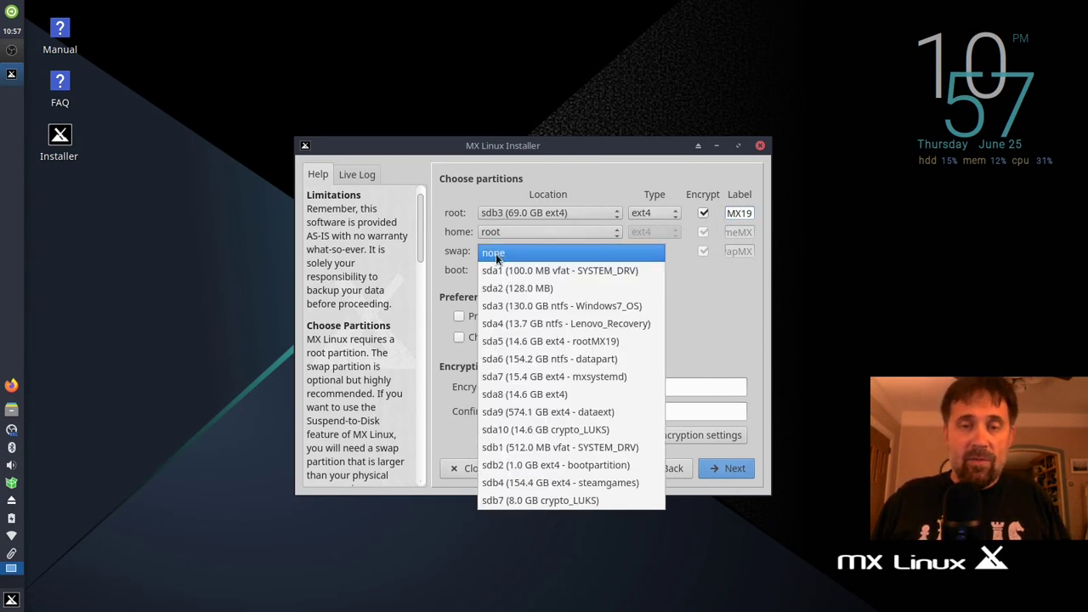
pyautogui.click(527, 503)
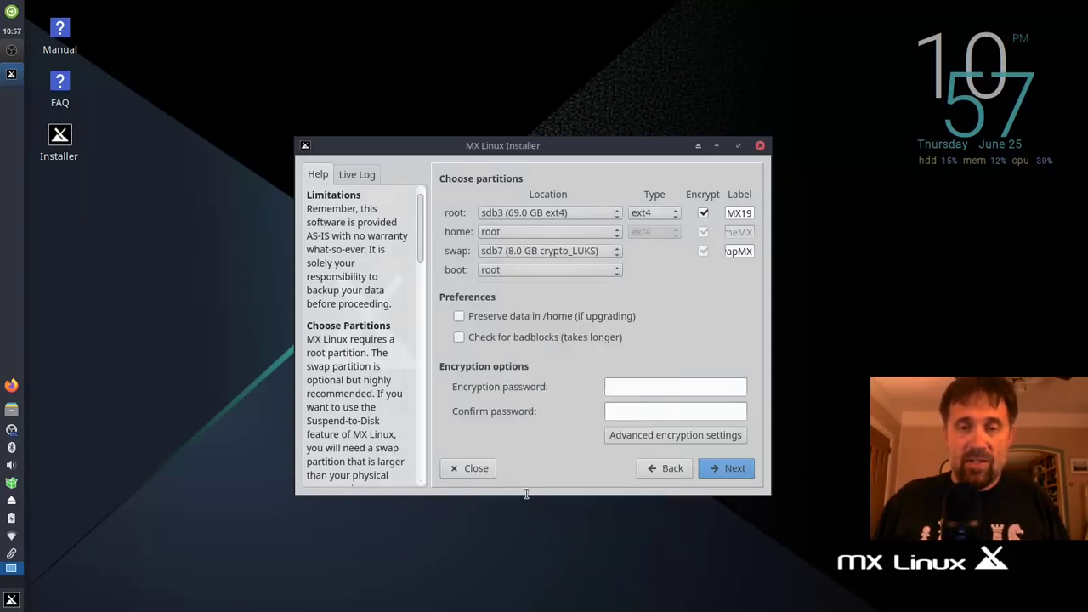
pyautogui.click(492, 270)
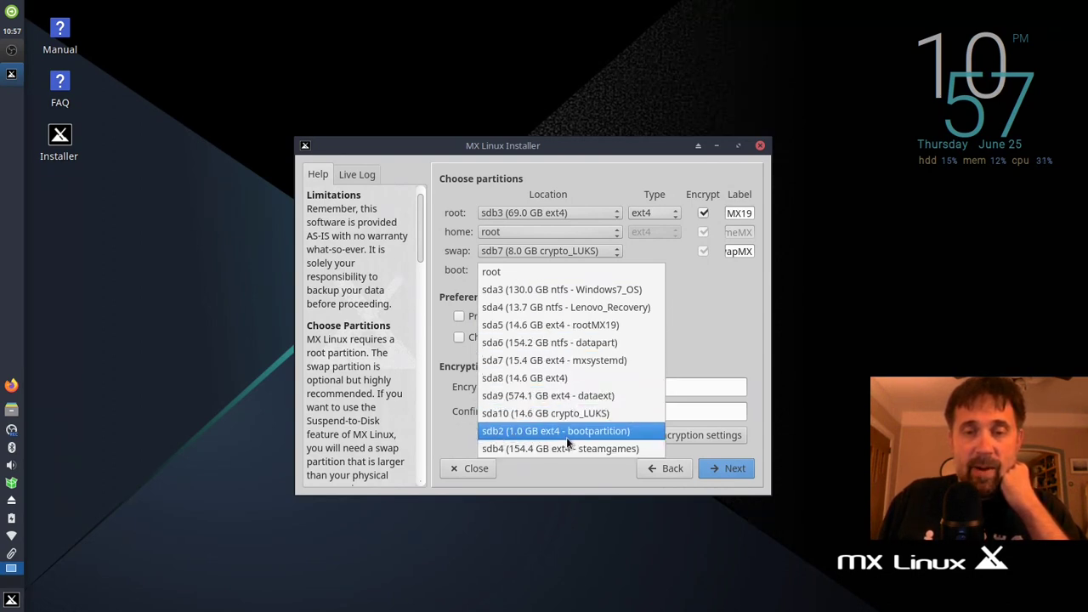
pyautogui.click(622, 434)
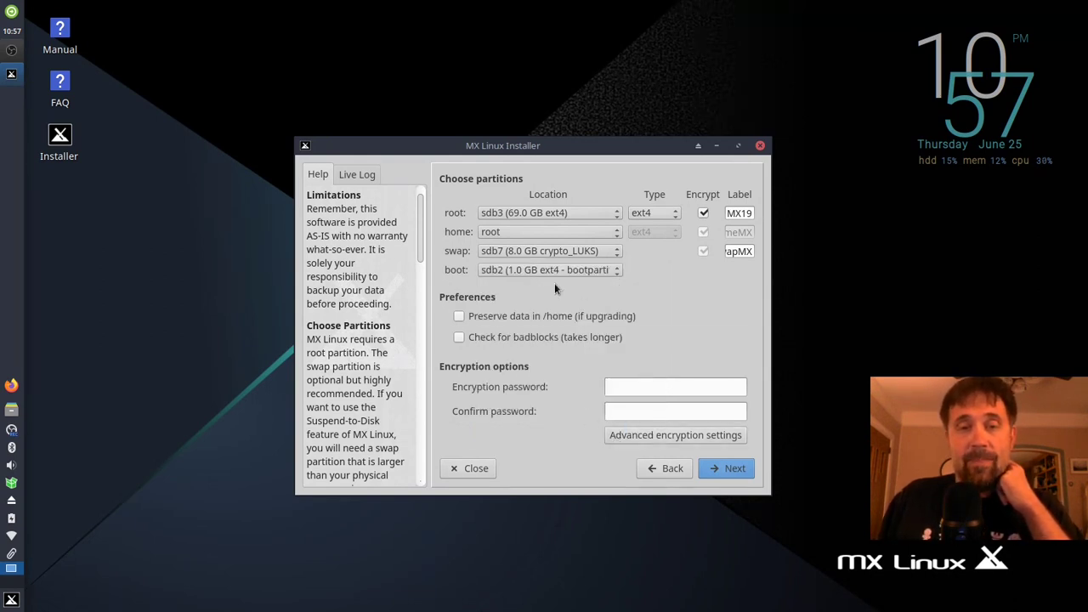
# Step: Enter the encryption password and keep AES cipher with XTS chain mode in advanced settings
pyautogui.click(617, 387)
pyautogui.write('p')
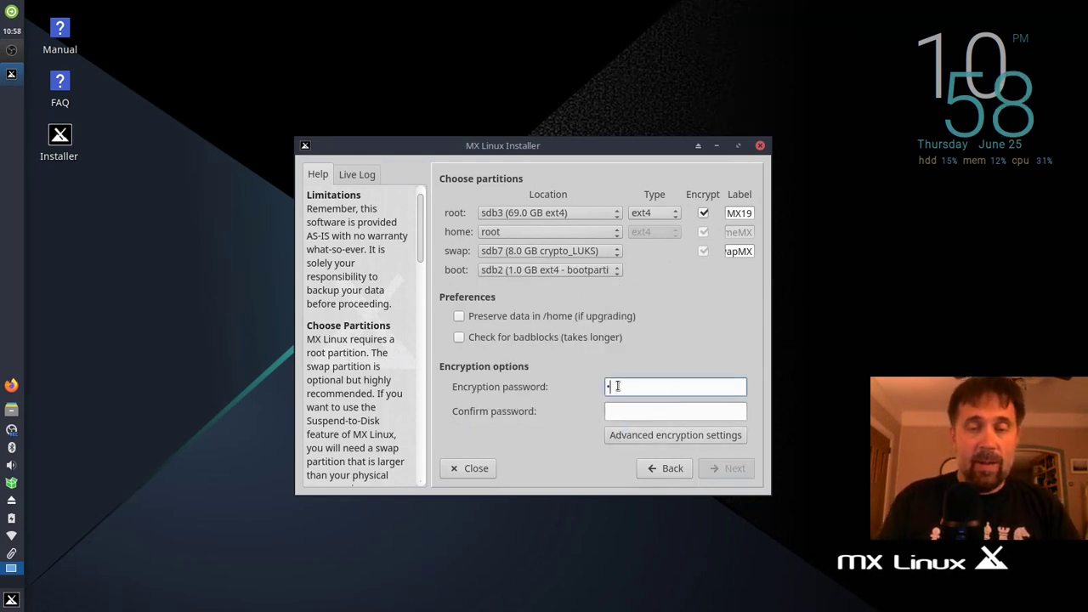
pyautogui.write('ass')
pyautogui.press('Tab')
pyautogui.write('pass')
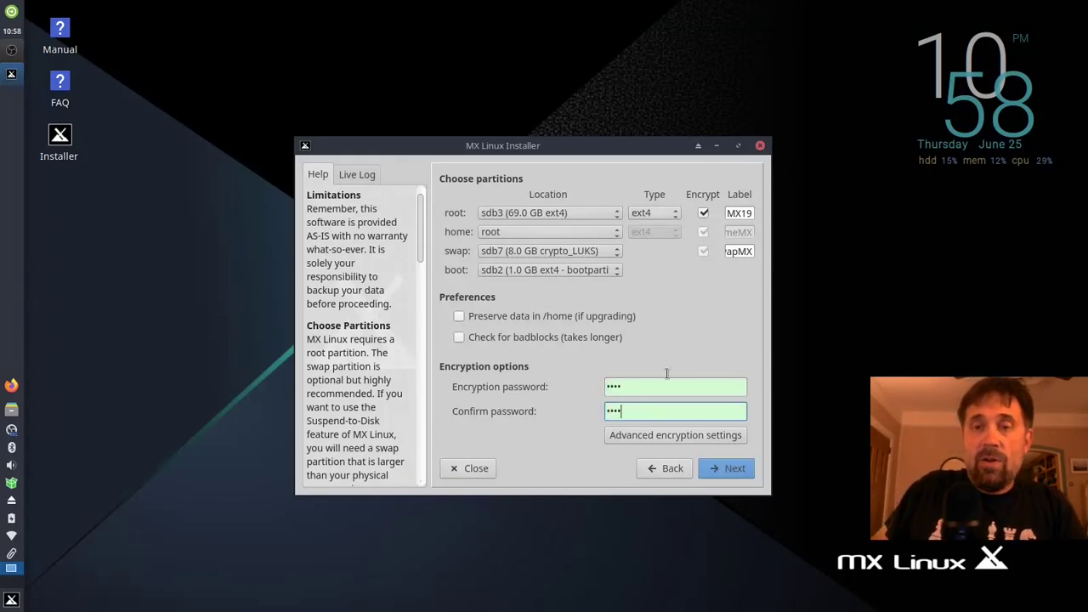
pyautogui.click(643, 436)
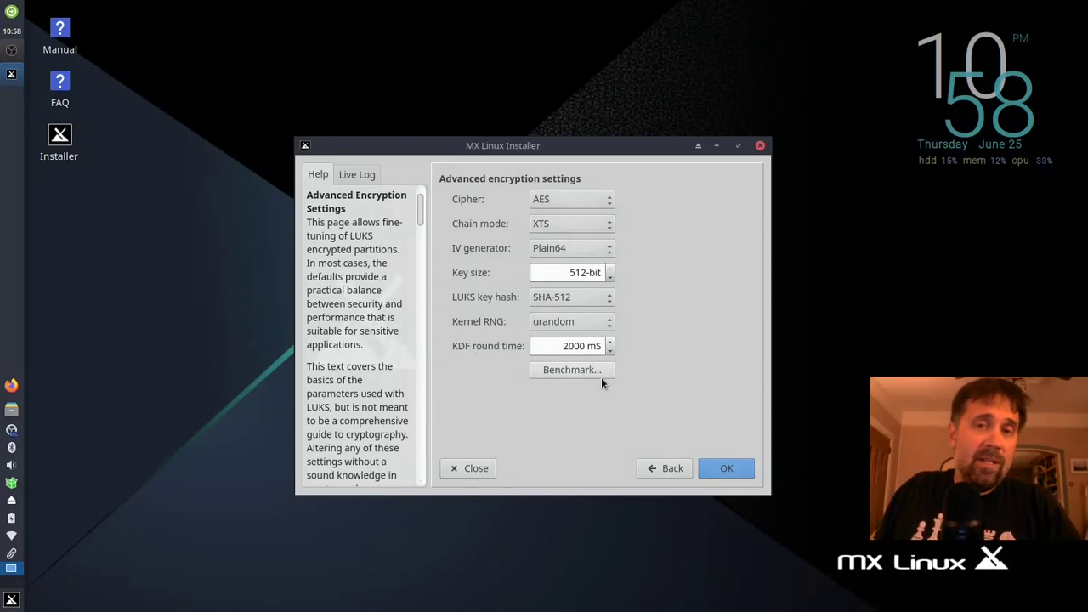
pyautogui.click(544, 199)
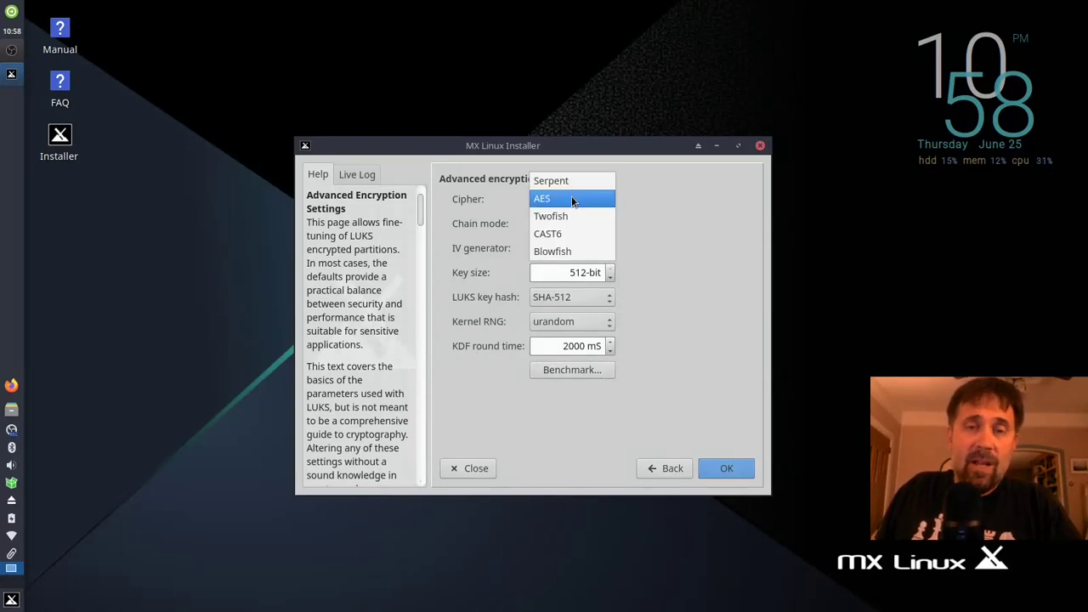
pyautogui.click(517, 204)
pyautogui.click(541, 223)
pyautogui.click(481, 217)
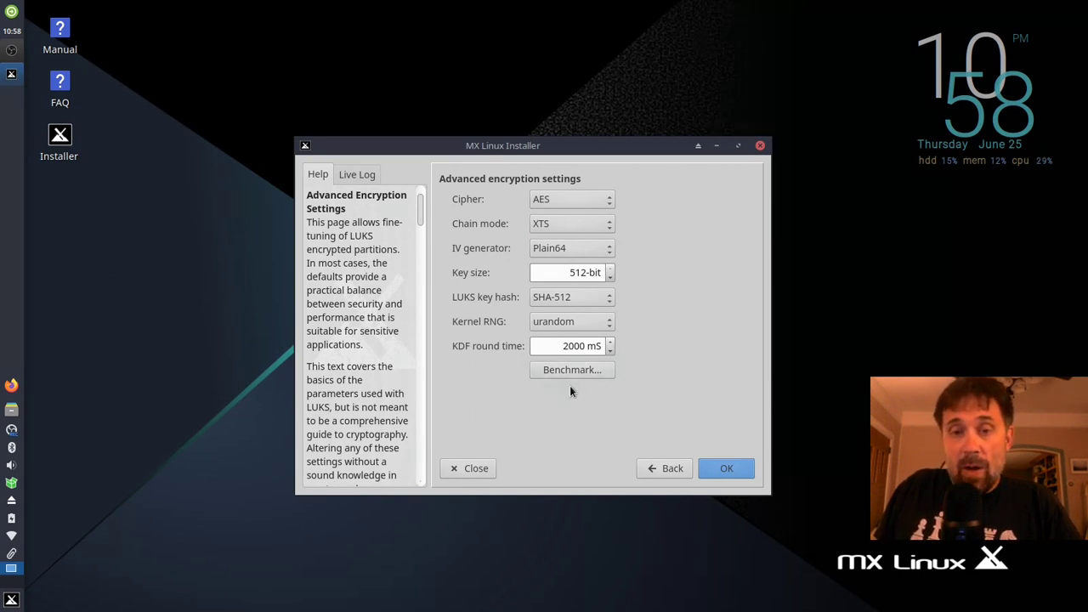
pyautogui.click(717, 469)
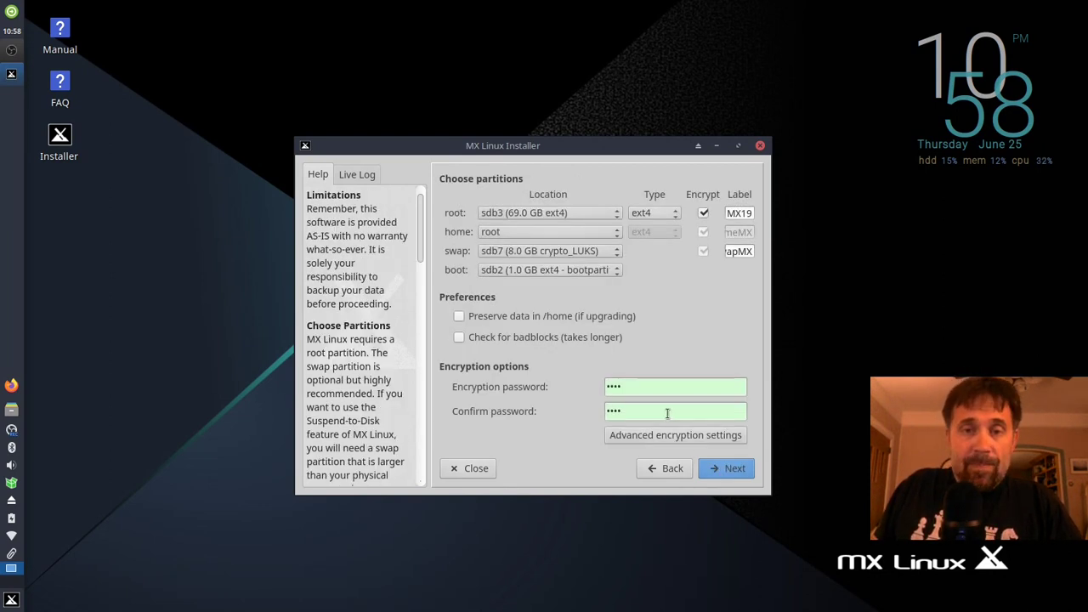
# Step: Proceed from the partition page and answer Yes to formatting, starting the installation
pyautogui.click(725, 468)
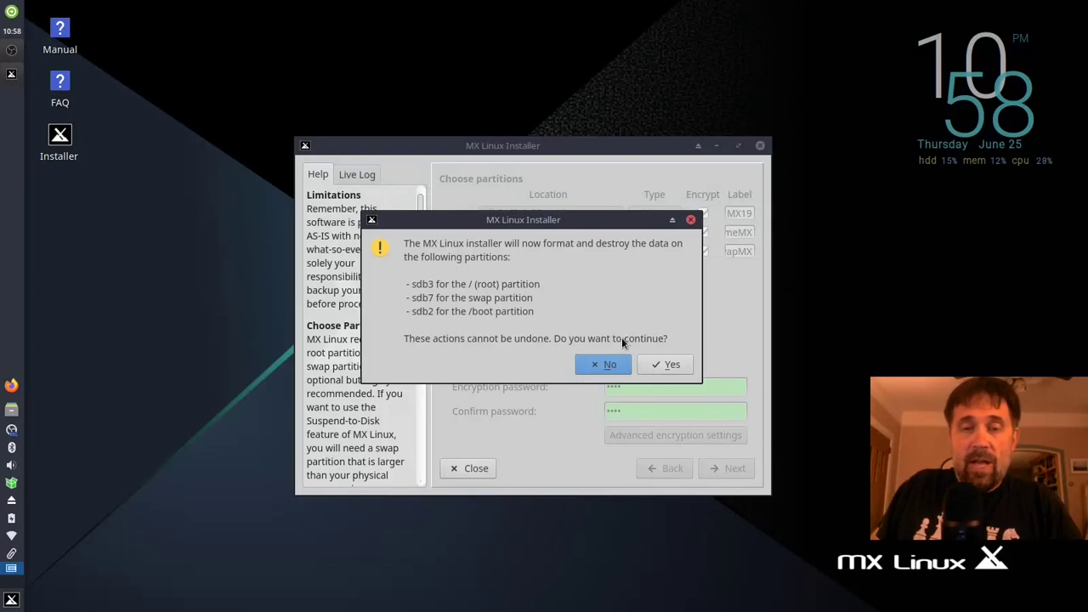
pyautogui.click(664, 365)
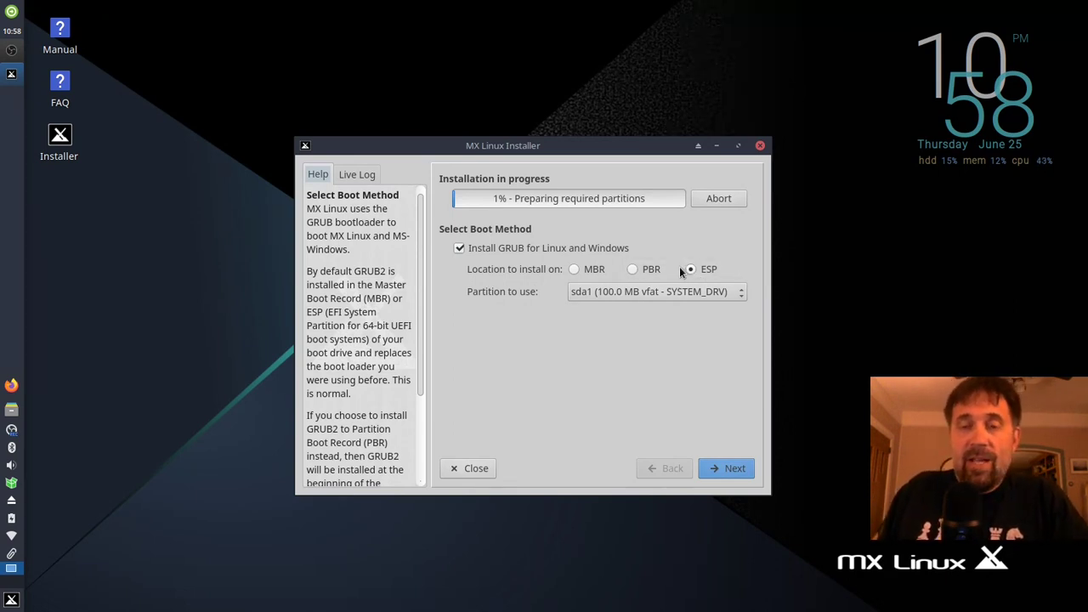
# Step: Choose sdb1 (512.0 MB vfat) as the ESP partition for installing GRUB
pyautogui.click(610, 291)
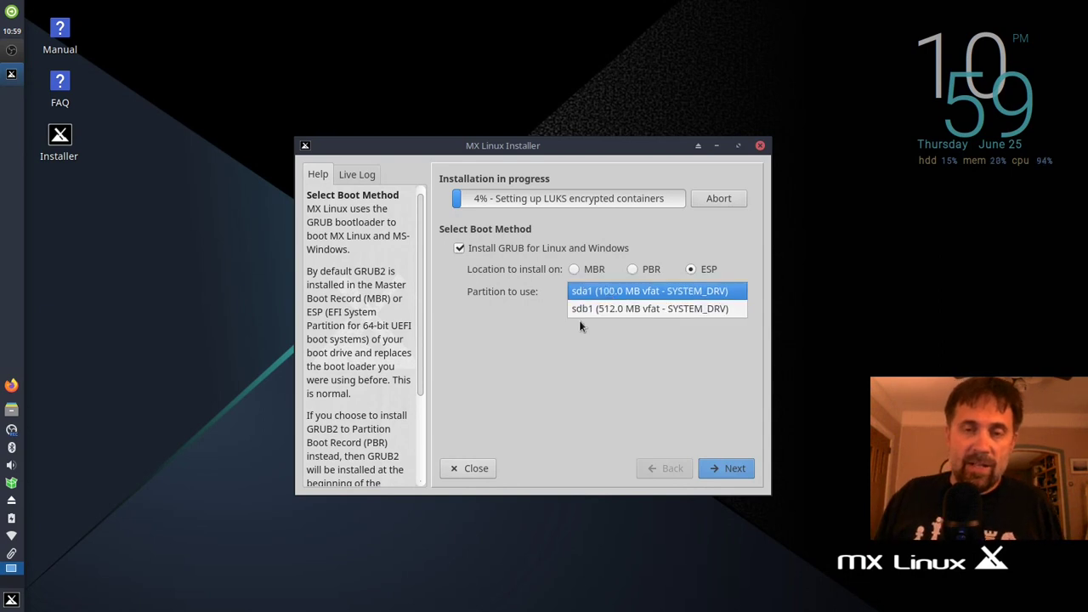
pyautogui.click(594, 311)
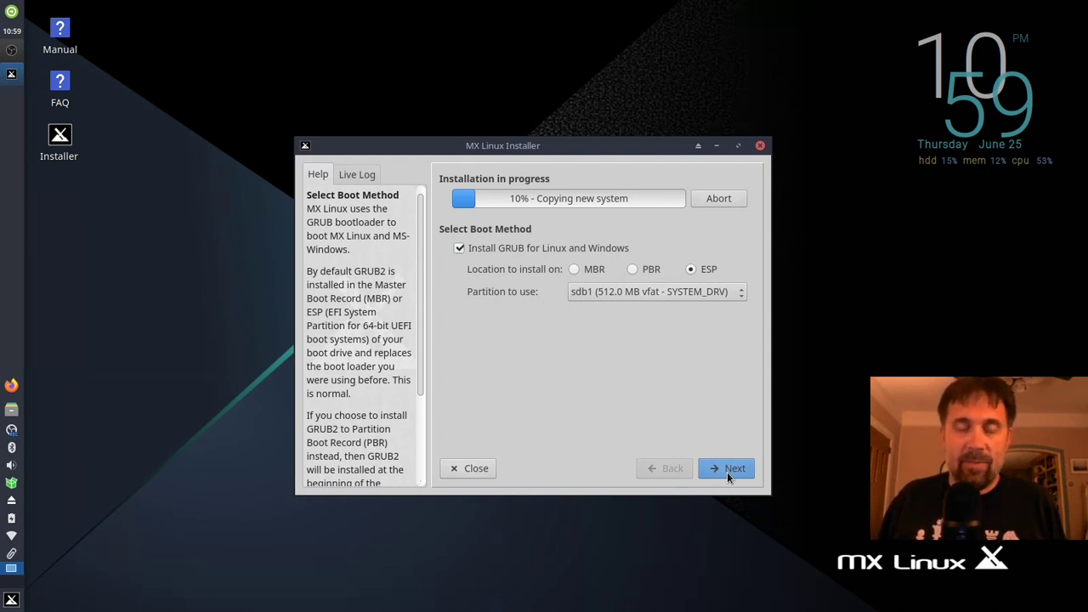
# Step: Replace the default computer name with 'littlebyte'
pyautogui.click(727, 477)
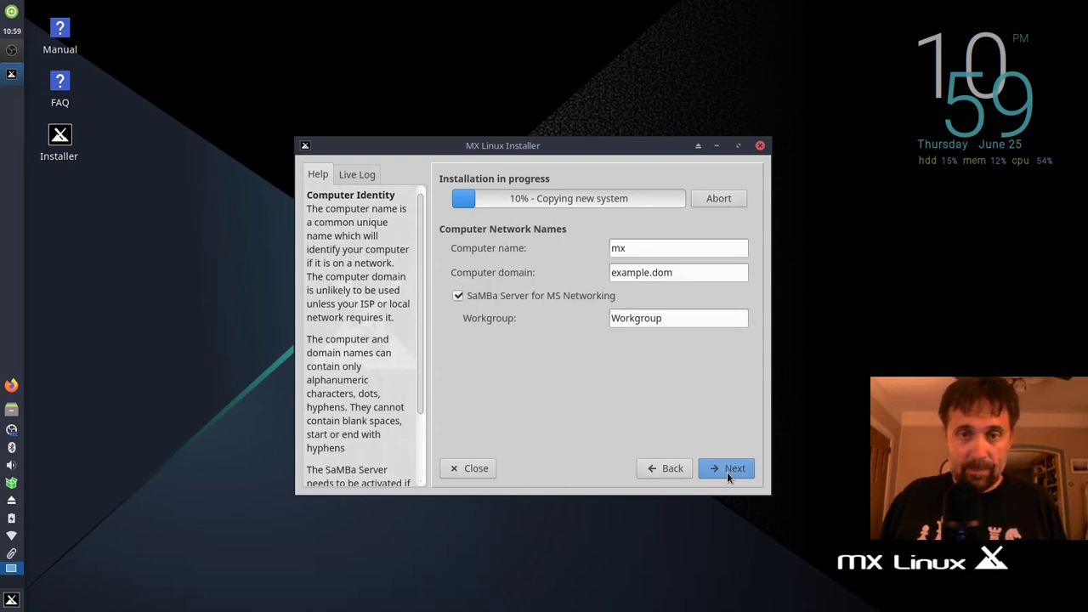
pyautogui.doubleClick(647, 247)
pyautogui.write('littleby')
pyautogui.press('BackSpace')
pyautogui.press('BackSpace')
pyautogui.write('byt')
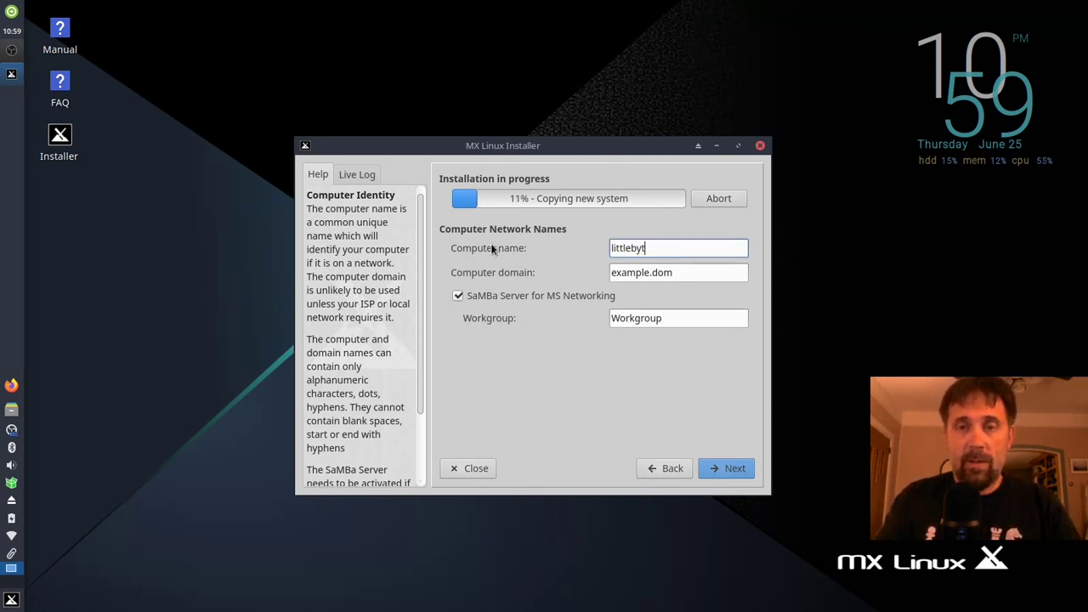
pyautogui.write('e')
pyautogui.press('Tab')
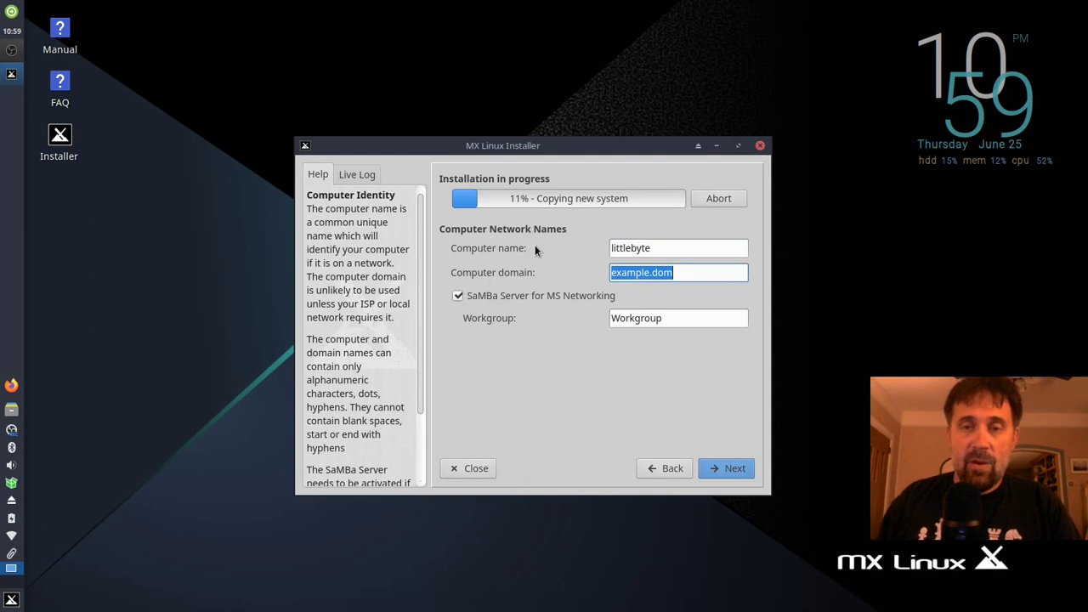
# Step: Disable the SaMBa server and set the workgroup to HOME
pyautogui.click(498, 298)
pyautogui.press('Tab')
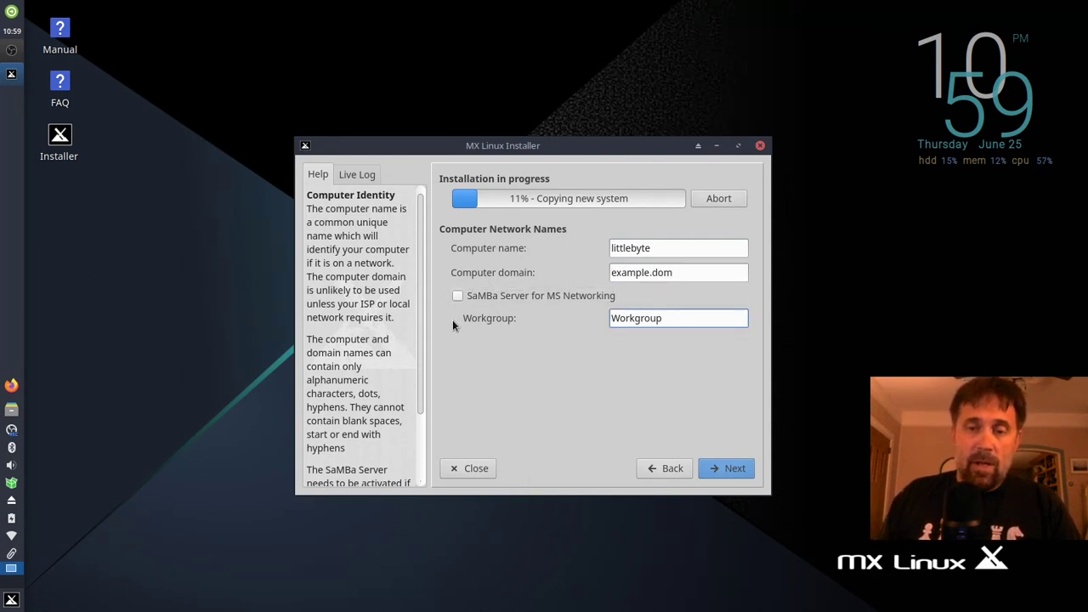
pyautogui.press('BackSpace')
pyautogui.press('BackSpace')
pyautogui.press('BackSpace')
pyautogui.press('BackSpace')
pyautogui.press('BackSpace')
pyautogui.press('BackSpace')
pyautogui.press('BackSpace')
pyautogui.press('BackSpace')
pyautogui.press('BackSpace')
pyautogui.write('HOME')
pyautogui.click(706, 470)
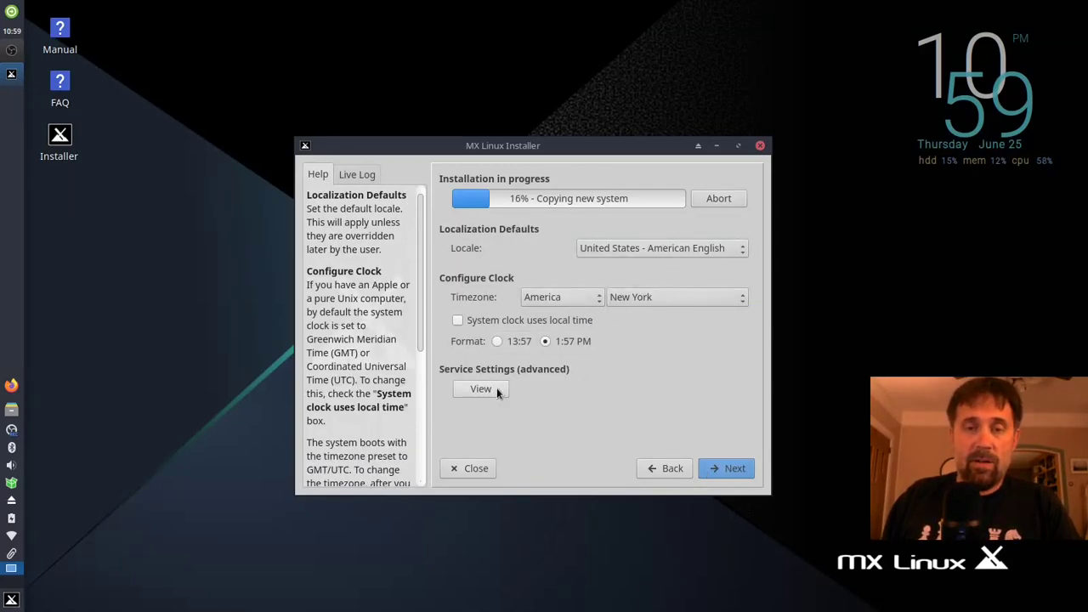
# Step: Enter the default user's login name and password, confirming the password
pyautogui.click(718, 467)
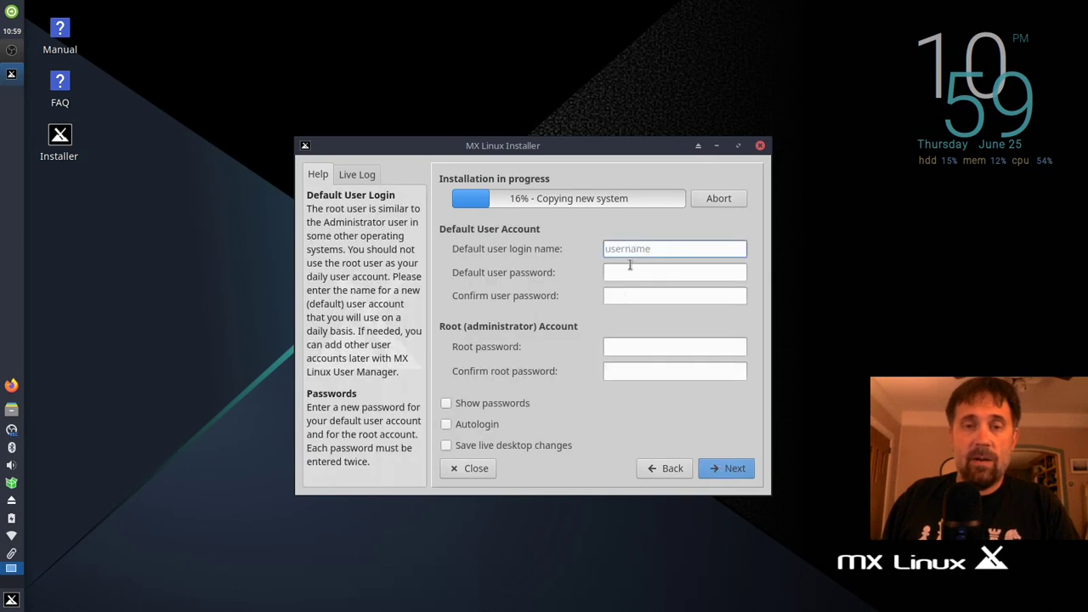
pyautogui.write('dolphin')
pyautogui.press('Tab')
pyautogui.write('****')
pyautogui.press('Tab')
pyautogui.write('****')
# Step: Set and confirm the root password, then enable autologin for the user
pyautogui.press('Tab')
pyautogui.write('****')
pyautogui.press('Tab')
pyautogui.write('****')
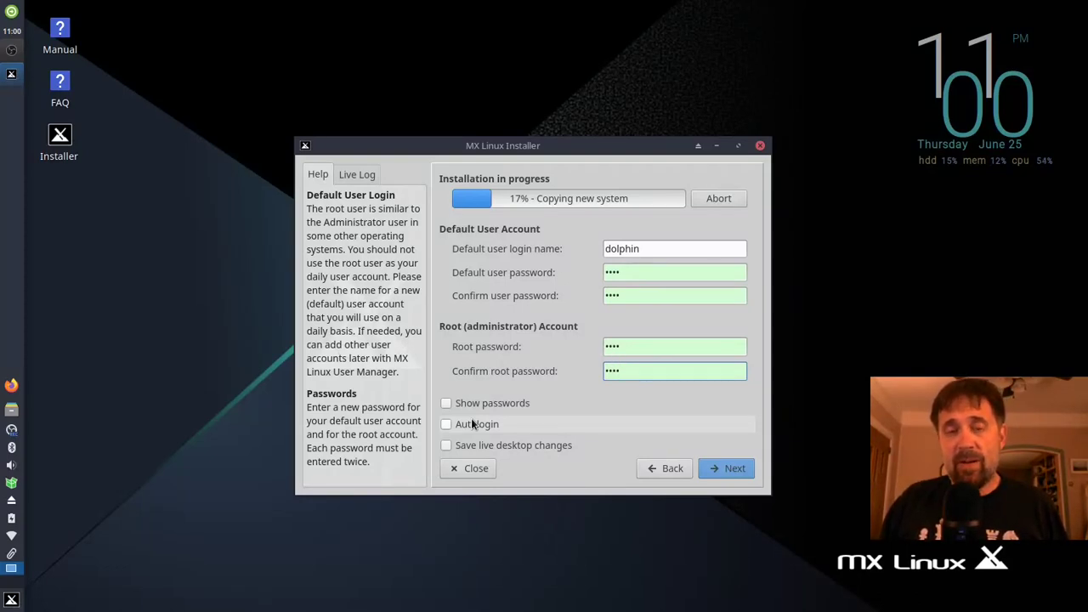
pyautogui.click(473, 426)
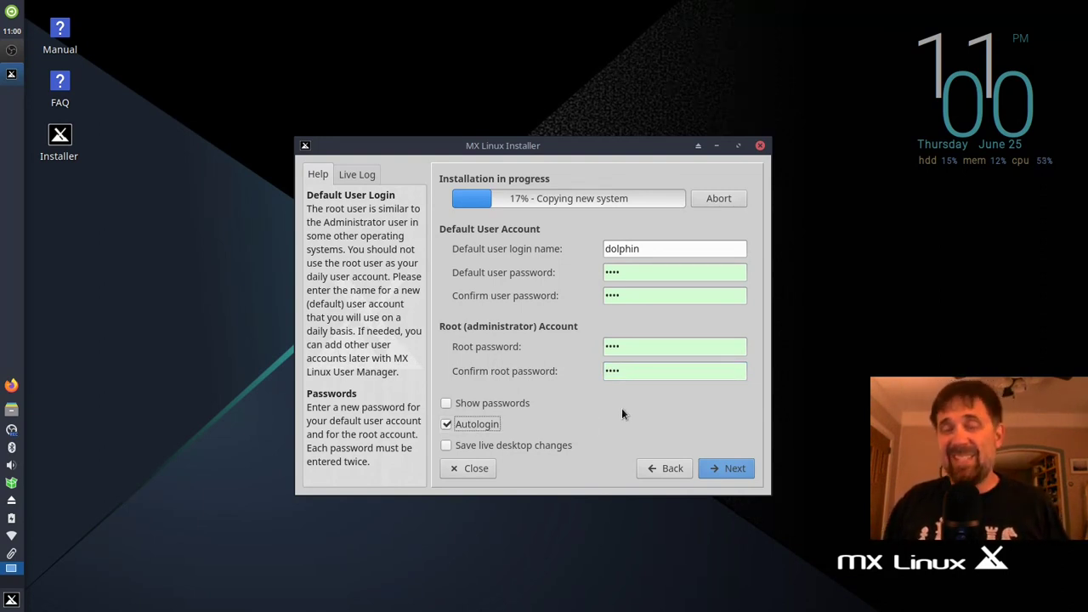
pyautogui.click(717, 468)
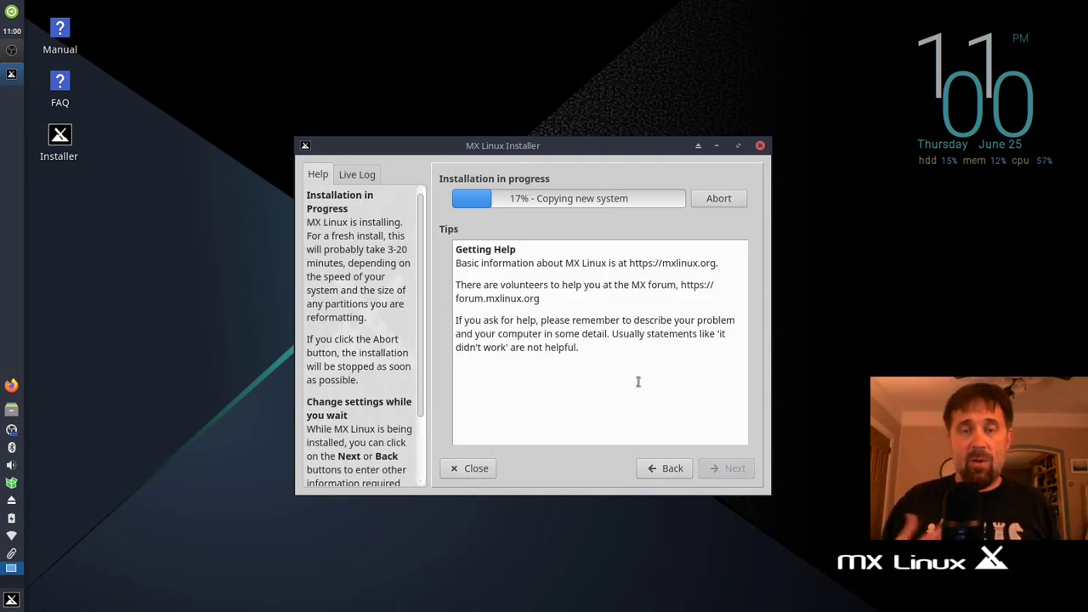